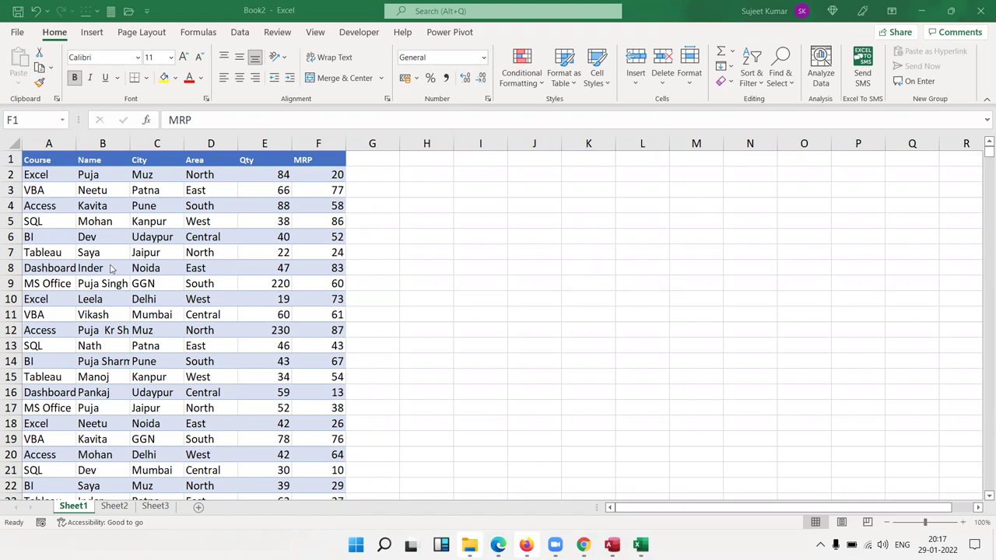
Delete the Course column and paste the new names (Puja, Mohan, Ravi…) into column A
{"action": "left_click", "coordinate": [58, 142]}
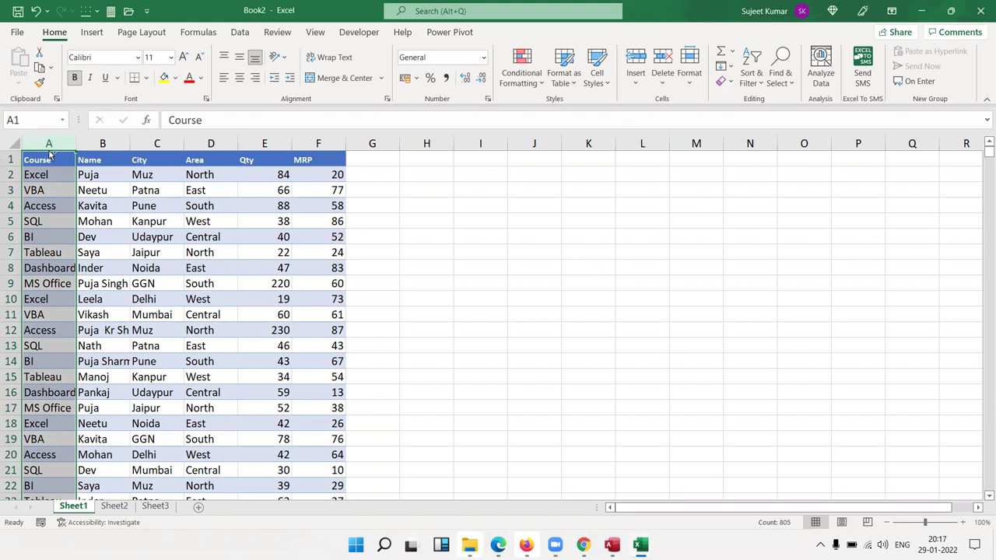
{"action": "key", "text": "ctrl+minus"}
{"action": "left_click", "coordinate": [51, 174]}
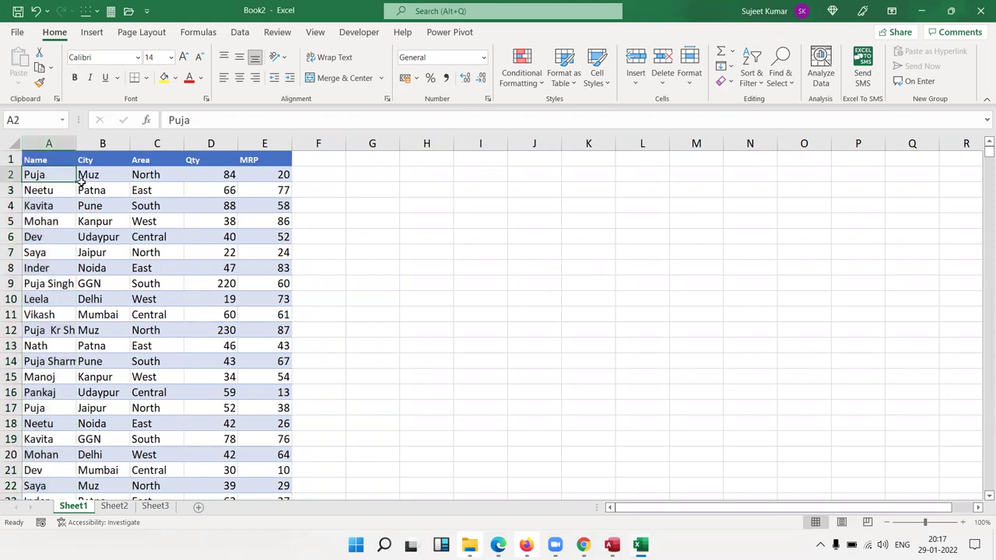
{"action": "key", "text": "ctrl+v"}
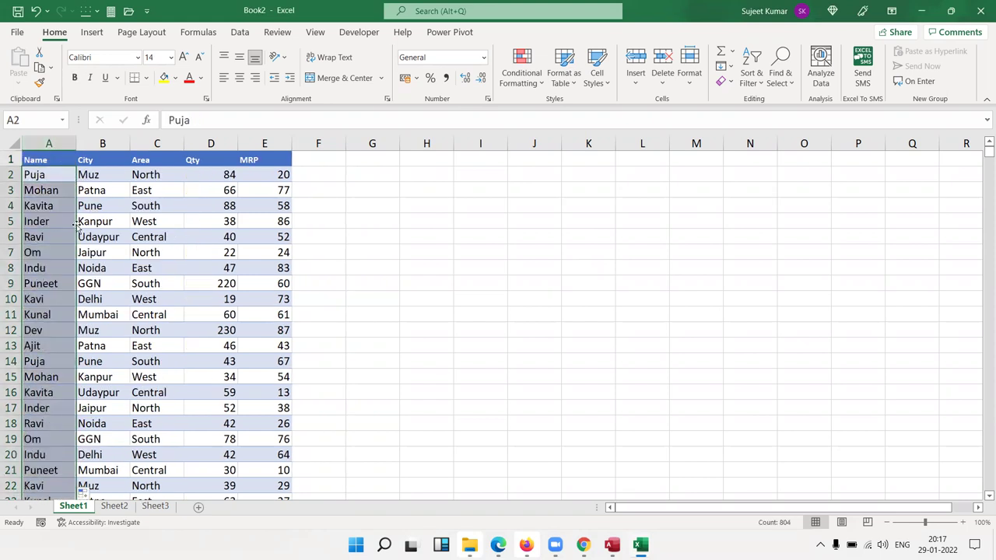
{"action": "left_click", "coordinate": [44, 175]}
{"action": "left_click", "coordinate": [31, 362]}
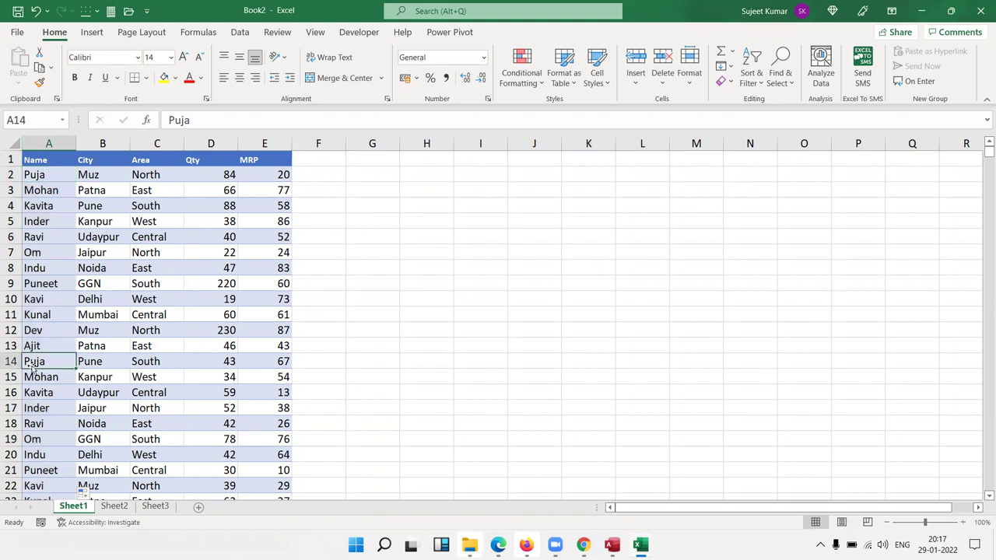
Enter the name Puja in G3 as the name criterion
{"action": "left_click", "coordinate": [413, 200]}
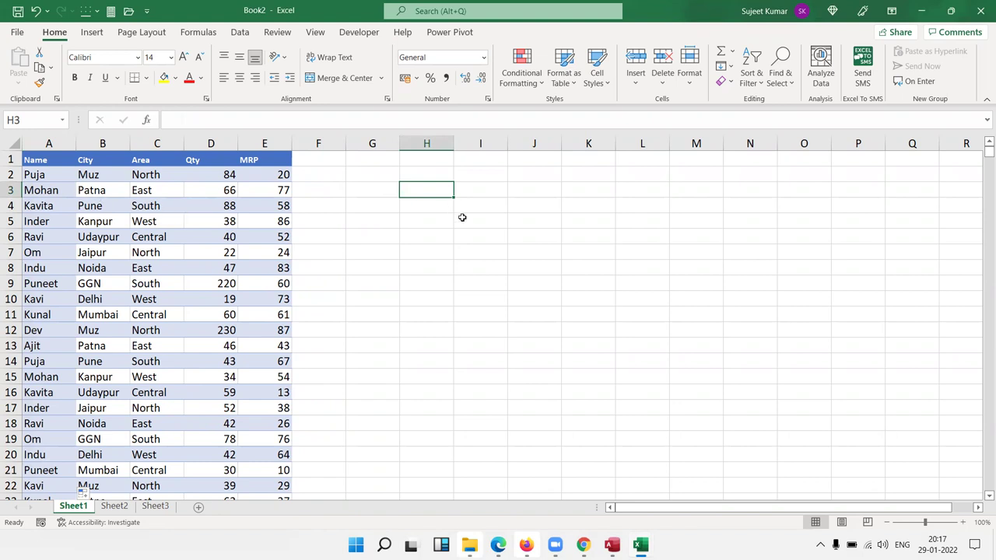
{"action": "left_click", "coordinate": [392, 192]}
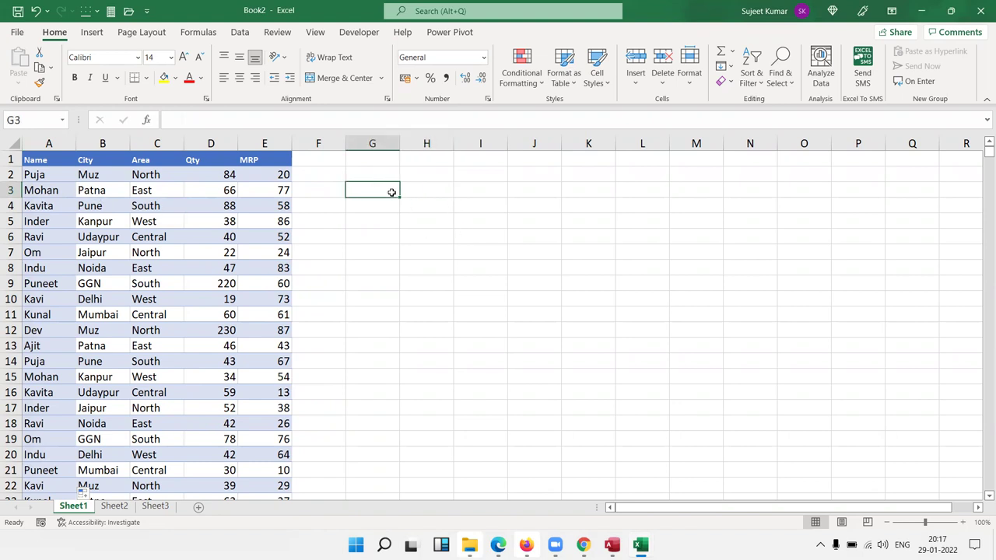
{"action": "type", "text": "Puja"}
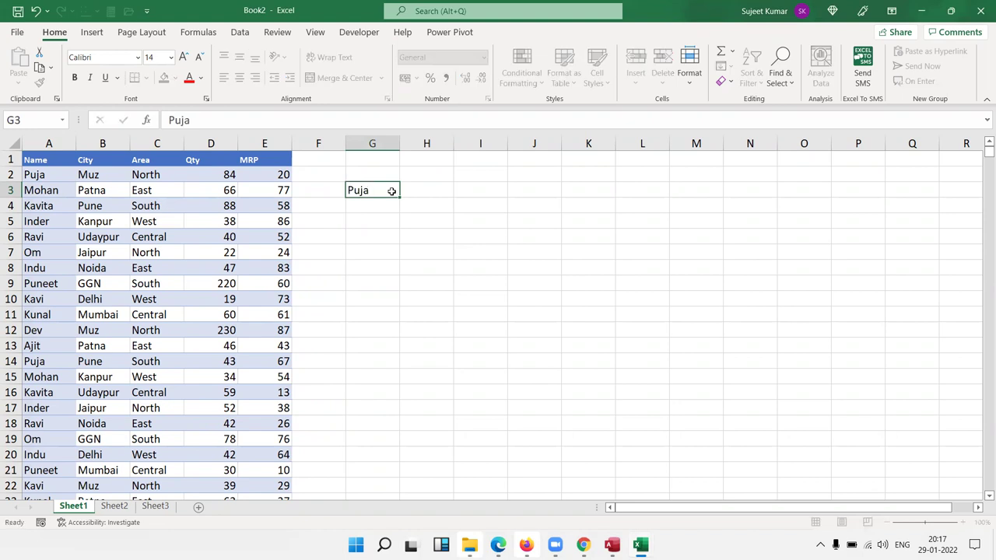
{"action": "key", "text": "Return"}
Copy the table's header row A1:E1 to G5:K5
{"action": "key", "text": "Left"}
{"action": "key", "text": "Left"}
{"action": "key", "text": "Left"}
{"action": "key", "text": "Left"}
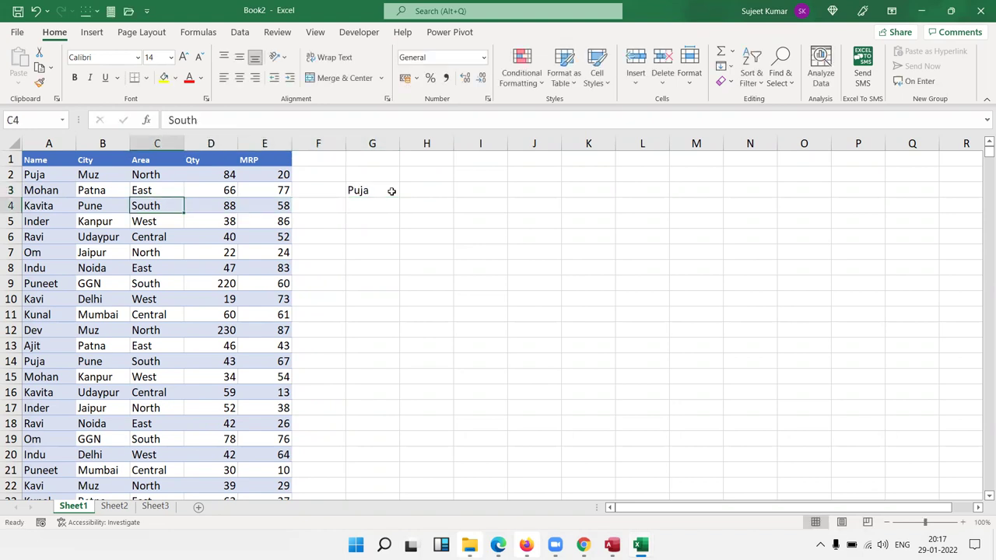
{"action": "key", "text": "Left"}
{"action": "key", "text": "Left"}
{"action": "key", "text": "ctrl+Up"}
{"action": "key", "text": "ctrl+shift+Right"}
{"action": "key", "text": "ctrl+c"}
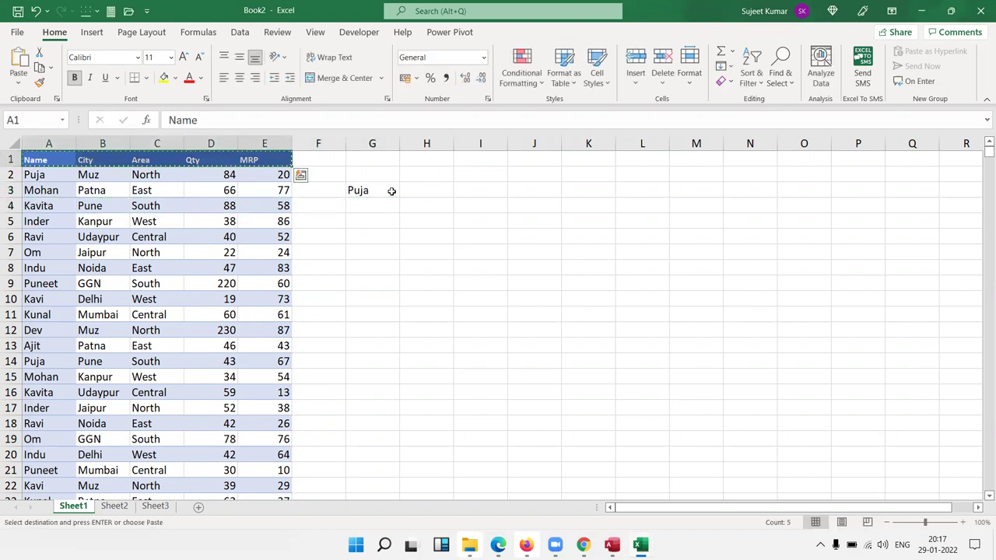
{"action": "key", "text": "Down"}
{"action": "key", "text": "Down"}
{"action": "key", "text": "Down"}
{"action": "key", "text": "Down"}
{"action": "key", "text": "Right"}
{"action": "key", "text": "Right"}
{"action": "key", "text": "Right"}
{"action": "key", "text": "Right"}
{"action": "key", "text": "Right"}
{"action": "key", "text": "Right"}
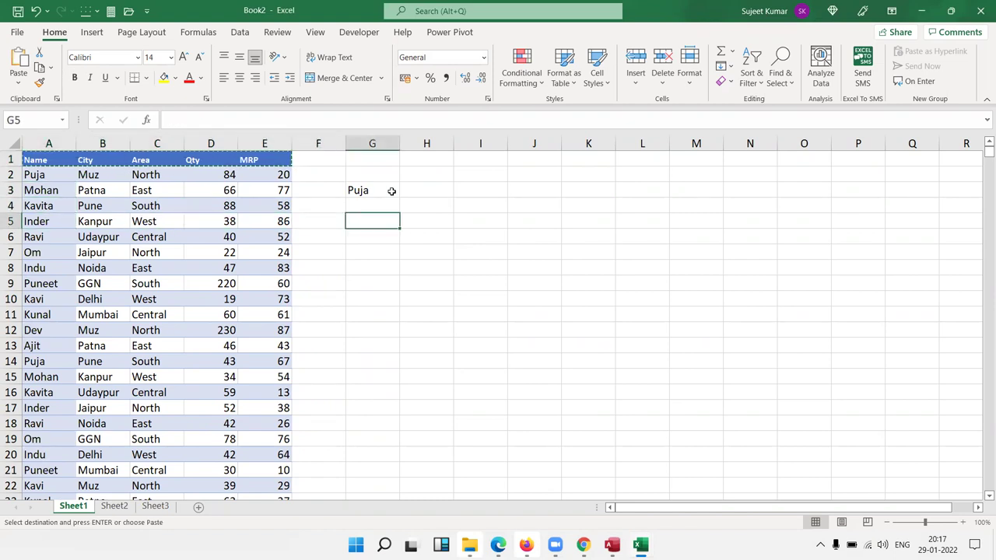
{"action": "key", "text": "ctrl+v"}
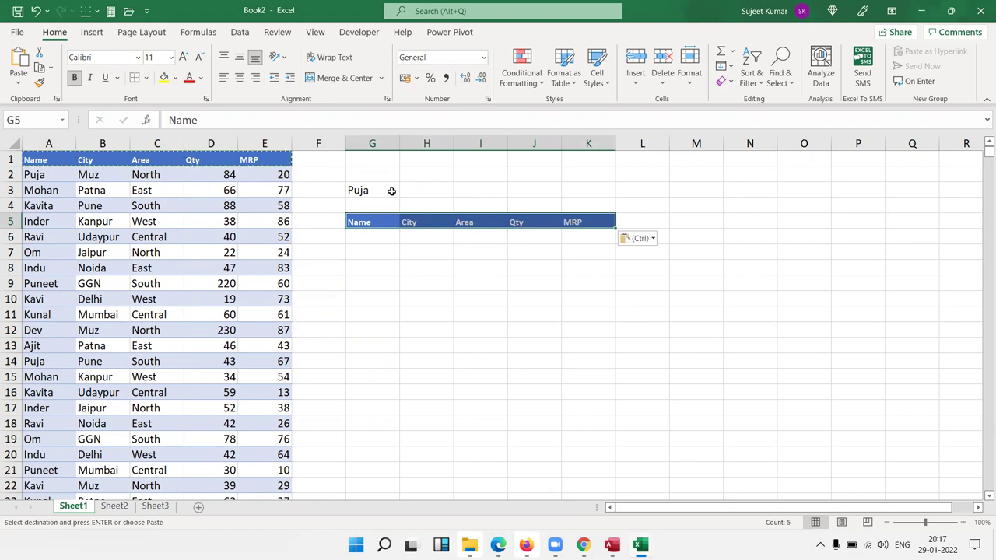
{"action": "key", "text": "Down"}
Start a FILTER formula in G6 with A1:E805 as the data range
{"action": "type", "text": "="}
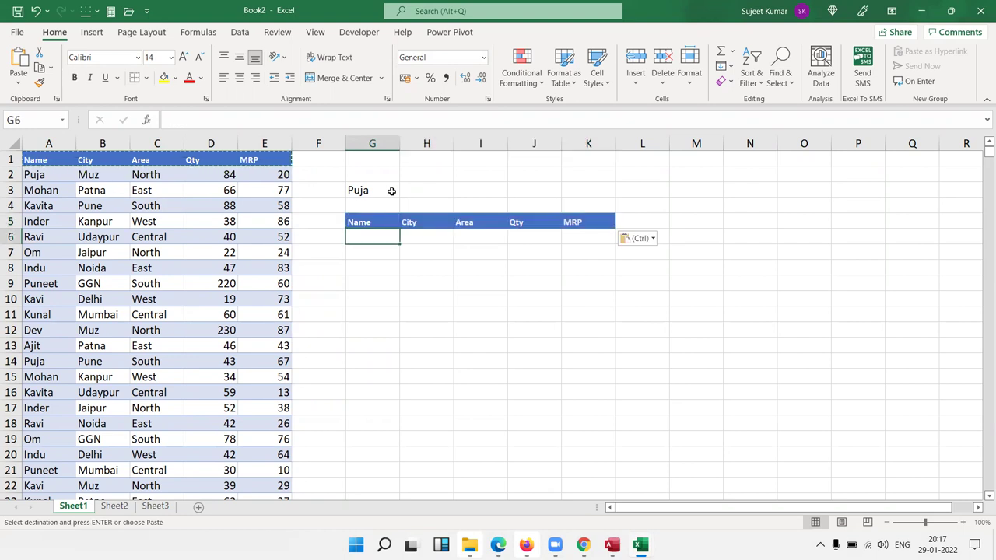
{"action": "type", "text": "fil"}
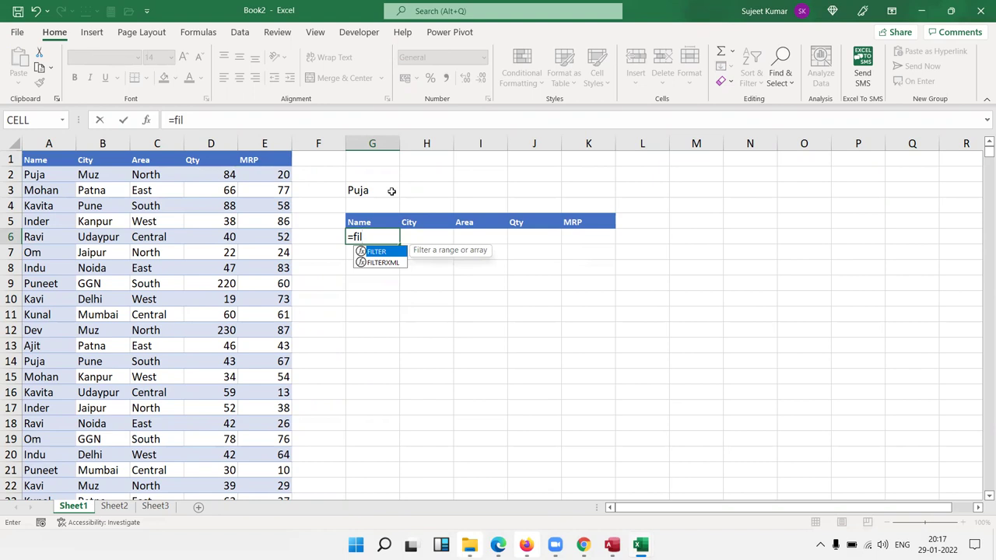
{"action": "key", "text": "Tab"}
{"action": "key", "text": "Left"}
{"action": "key", "text": "Left"}
{"action": "key", "text": "Left"}
{"action": "key", "text": "Left"}
{"action": "key", "text": "Left"}
{"action": "key", "text": "ctrl+Up"}
{"action": "key", "text": "Left"}
{"action": "key", "text": "ctrl+shift+Right"}
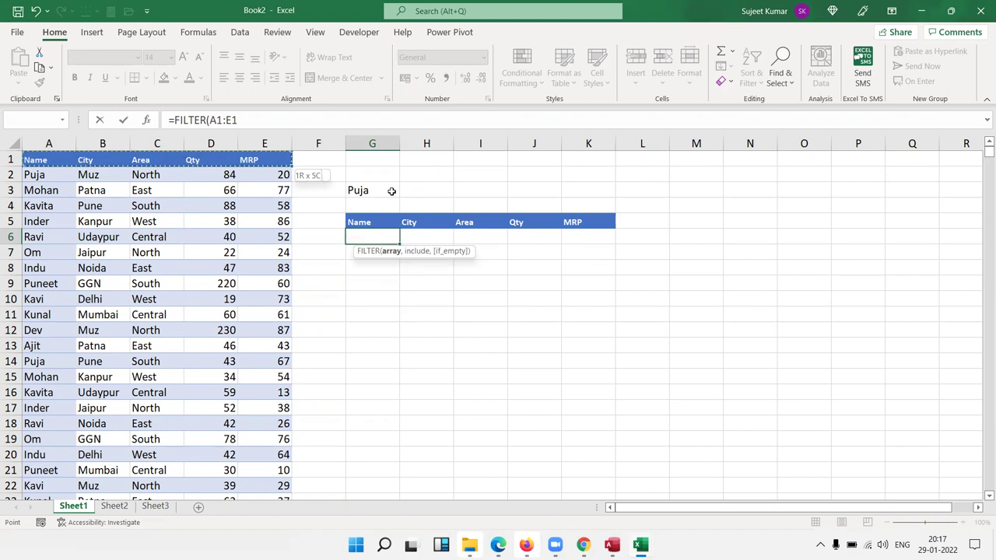
{"action": "key", "text": "ctrl+shift+Down"}
{"action": "type", "text": ","}
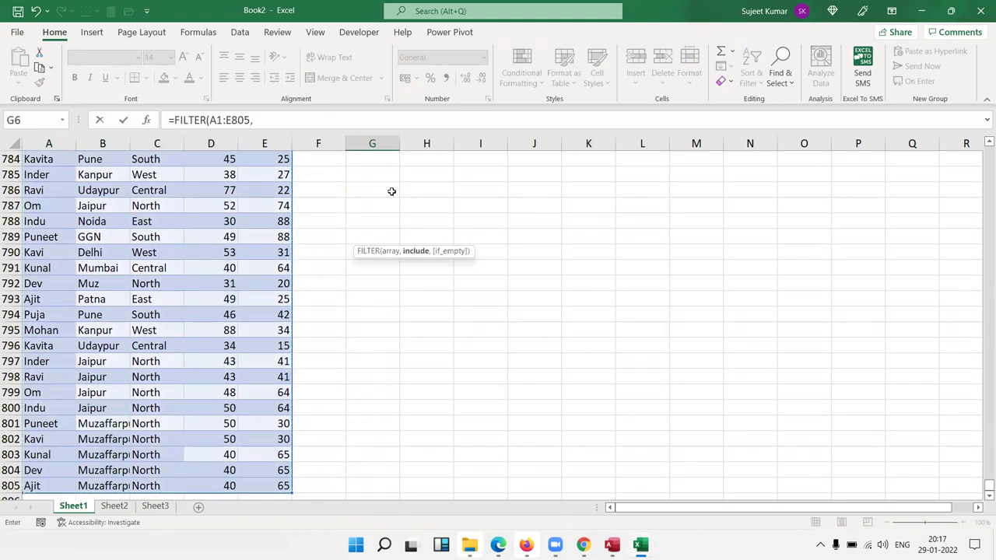
Add the include condition A1:A805=G3 and commit =FILTER(A1:E805,A1:A805=G3)
{"action": "key", "text": "Up"}
{"action": "key", "text": "Up"}
{"action": "key", "text": "Up"}
{"action": "key", "text": "Up"}
{"action": "key", "text": "Down"}
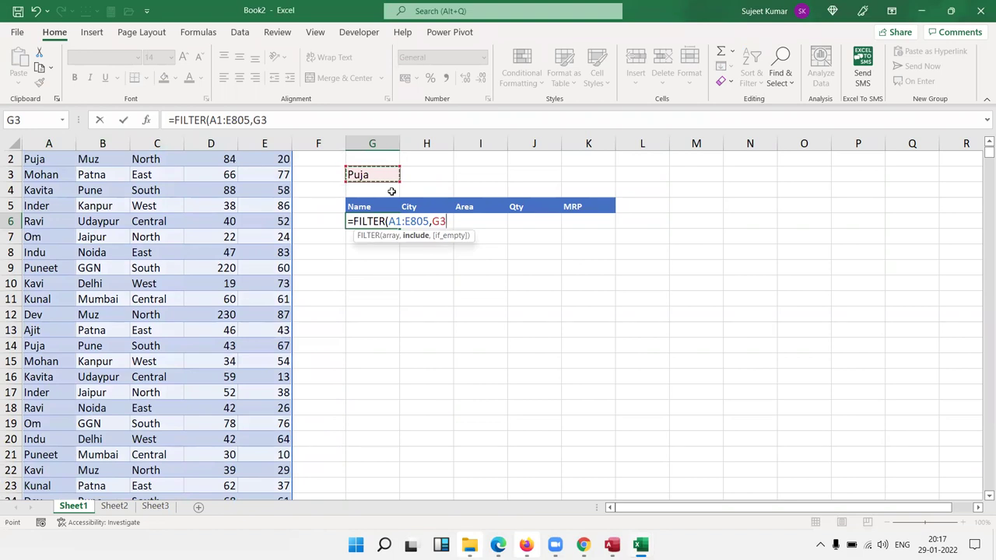
{"action": "key", "text": "BackSpace"}
{"action": "key", "text": "BackSpace"}
{"action": "key", "text": "Left"}
{"action": "key", "text": "Left"}
{"action": "key", "text": "Left"}
{"action": "key", "text": "Left"}
{"action": "key", "text": "Left"}
{"action": "key", "text": "Left"}
{"action": "key", "text": "ctrl+Up"}
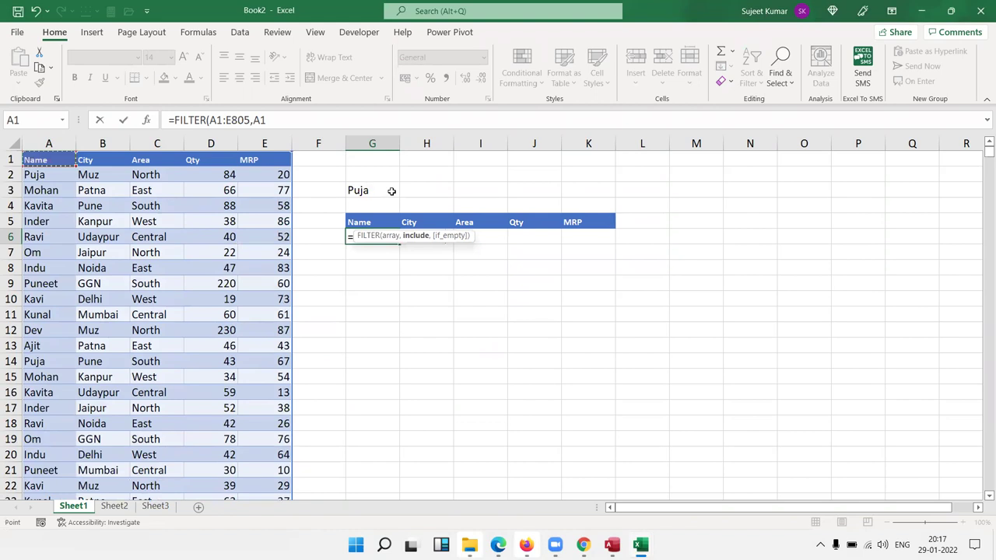
{"action": "key", "text": "ctrl+shift+Down"}
{"action": "type", "text": ":A805="}
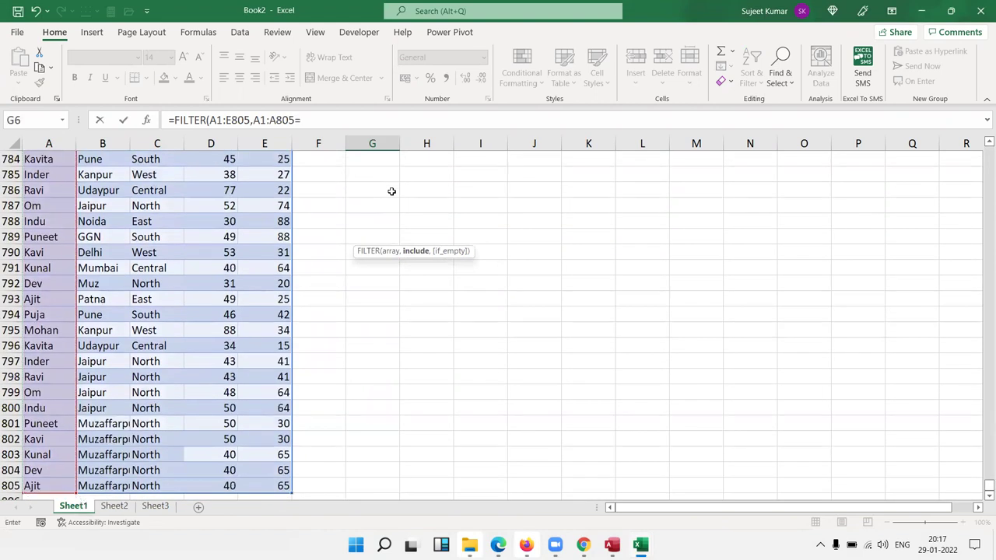
{"action": "key", "text": "Up"}
{"action": "key", "text": "Up"}
{"action": "key", "text": "Up"}
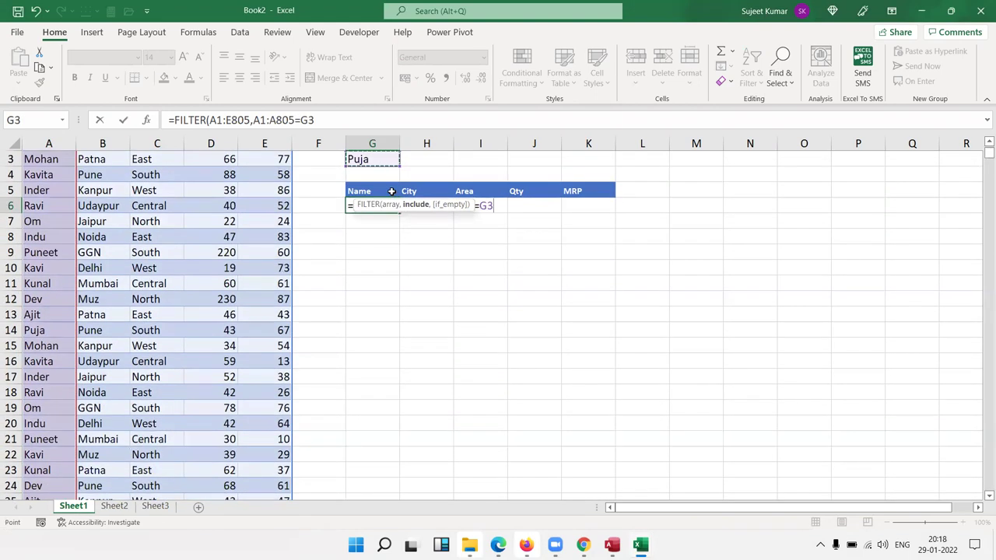
{"action": "type", "text": ")"}
{"action": "key", "text": "Return"}
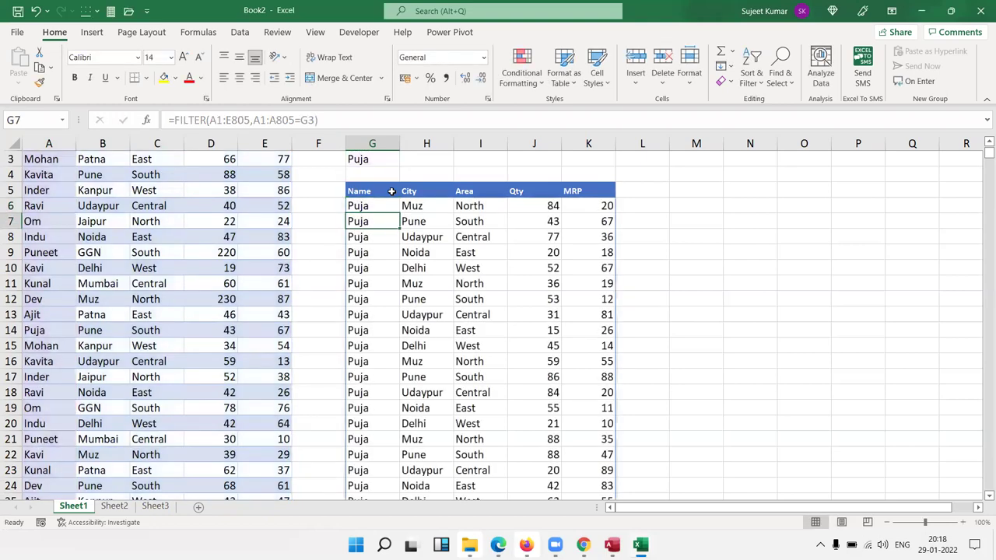
Check the spilled Puja results, then change the name in G3 to Ravi
{"action": "scroll", "coordinate": [547, 386], "scroll_direction": "down", "scroll_amount": 2}
{"action": "scroll", "coordinate": [546, 386], "scroll_direction": "down", "scroll_amount": 13}
{"action": "scroll", "coordinate": [546, 386], "scroll_direction": "down", "scroll_amount": 5}
{"action": "scroll", "coordinate": [546, 386], "scroll_direction": "down", "scroll_amount": 1}
{"action": "scroll", "coordinate": [546, 386], "scroll_direction": "up", "scroll_amount": 12}
{"action": "scroll", "coordinate": [546, 386], "scroll_direction": "up", "scroll_amount": 1}
{"action": "scroll", "coordinate": [546, 386], "scroll_direction": "up", "scroll_amount": 7}
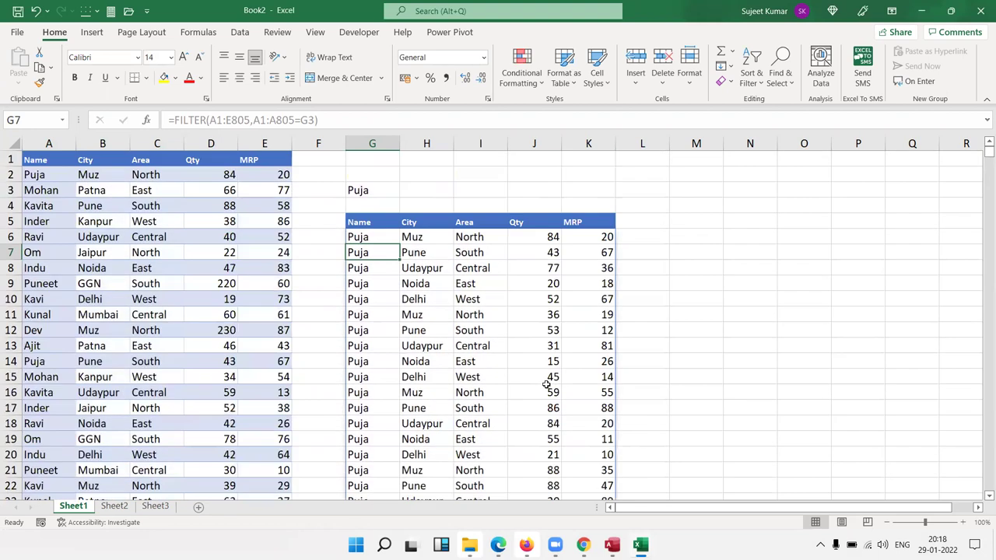
{"action": "left_click", "coordinate": [337, 188]}
{"action": "left_click", "coordinate": [385, 193]}
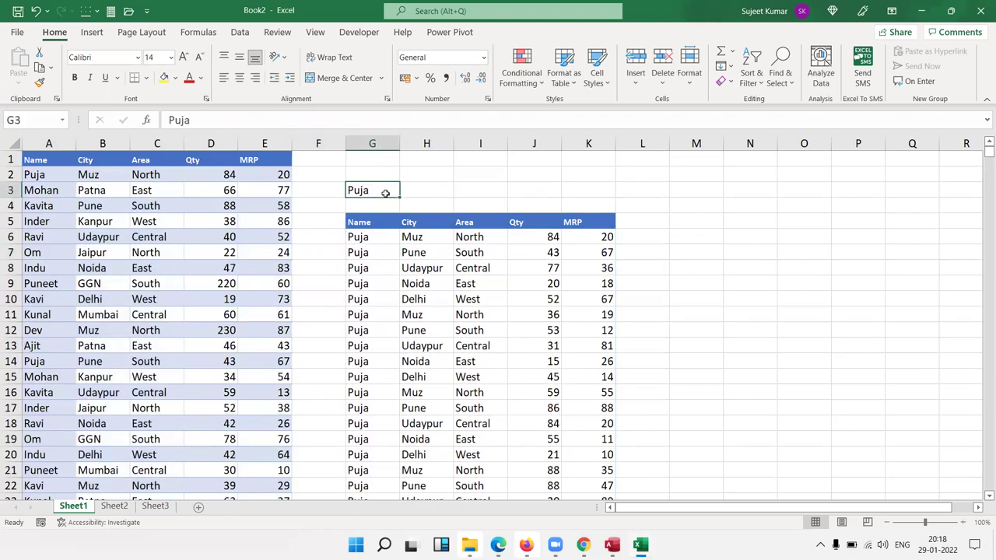
{"action": "type", "text": "Ravi"}
{"action": "key", "text": "Return"}
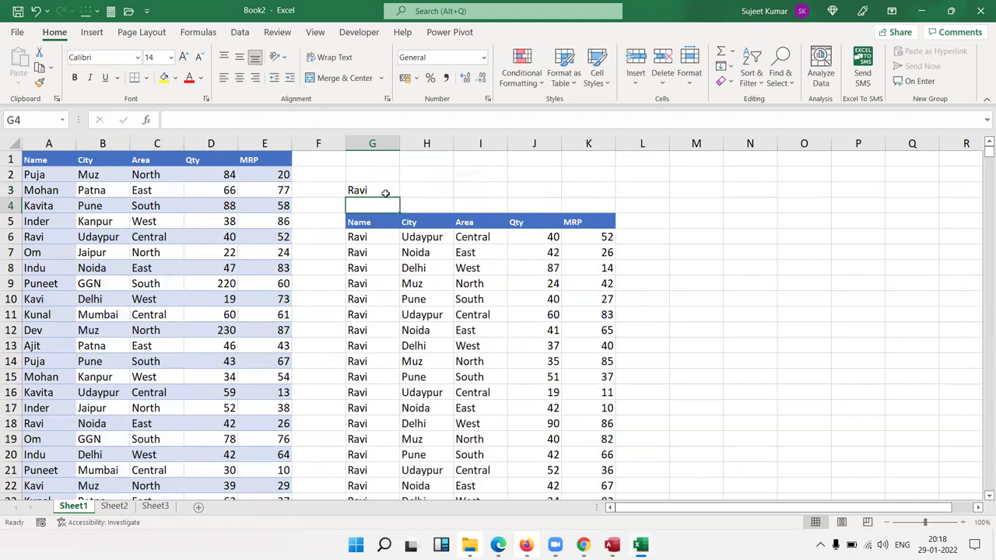
Delete the spilled FILTER results starting at G6
{"action": "left_click", "coordinate": [385, 193]}
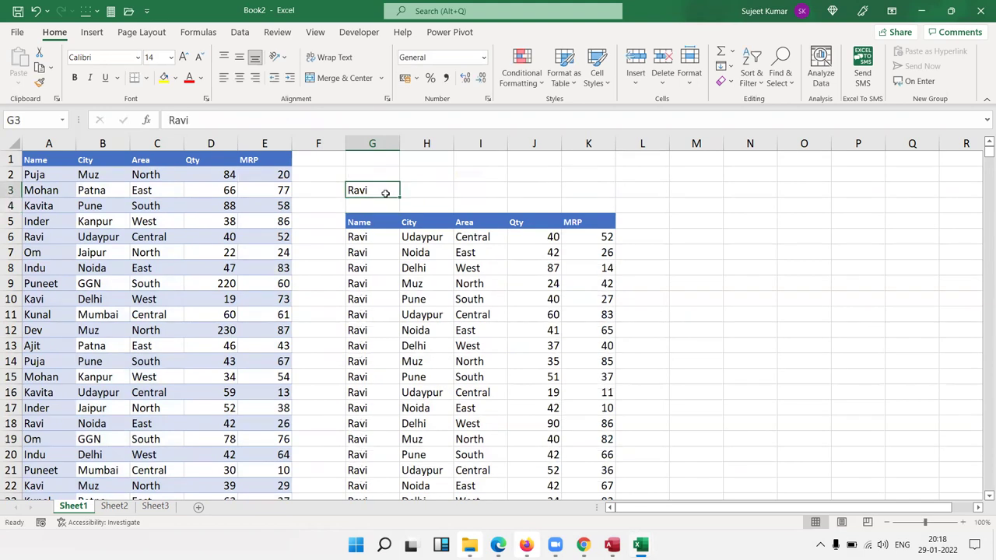
{"action": "key", "text": "Down"}
{"action": "key", "text": "Down"}
{"action": "key", "text": "Down"}
{"action": "key", "text": "ctrl+shift+Right"}
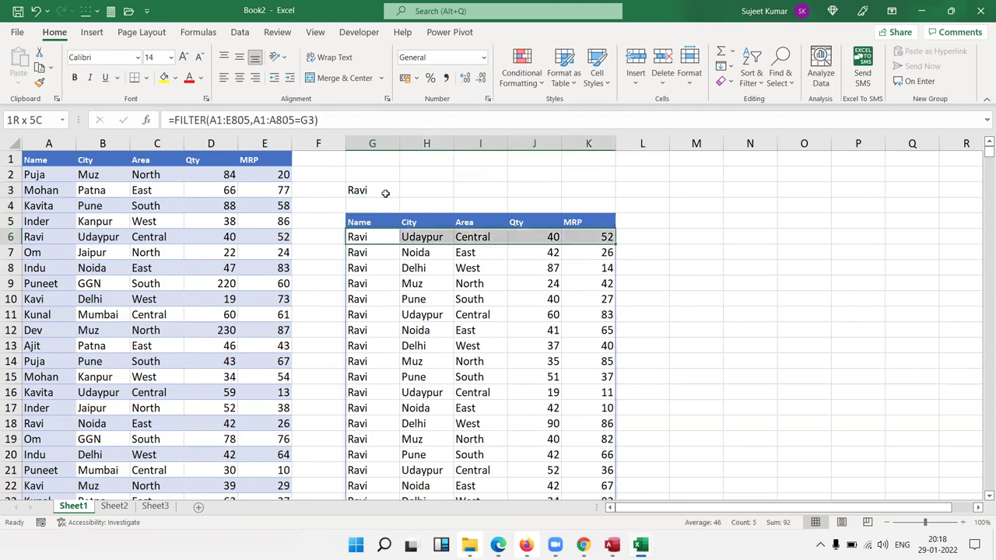
{"action": "key", "text": "ctrl+shift+Down"}
{"action": "key", "text": "Delete"}
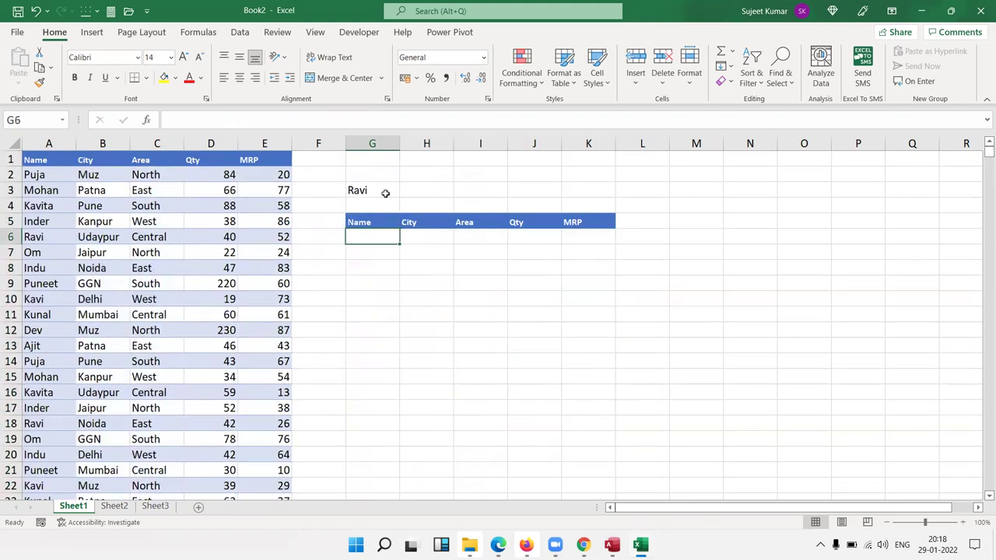
Begin a new FILTER formula in G6 with data range A1:E805
{"action": "type", "text": "=fil"}
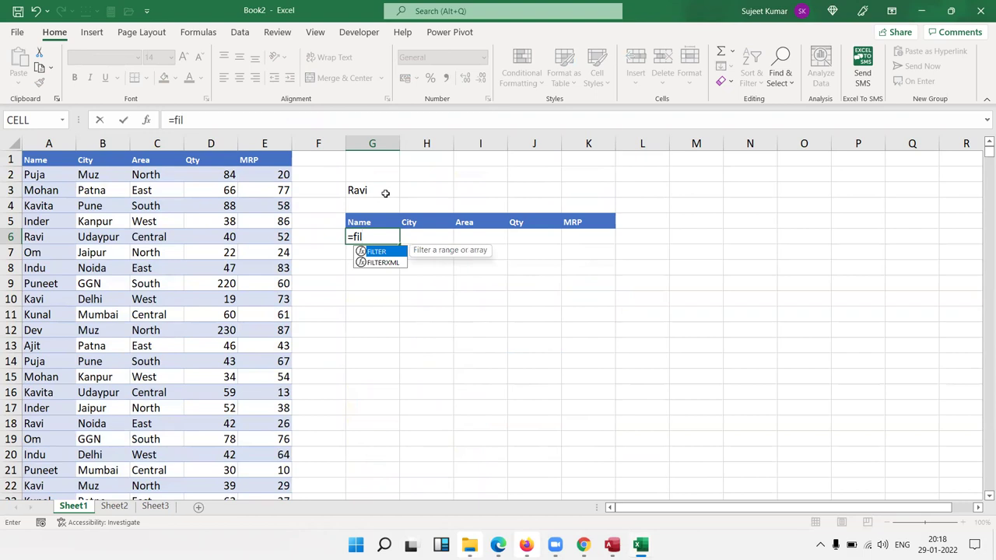
{"action": "key", "text": "Tab"}
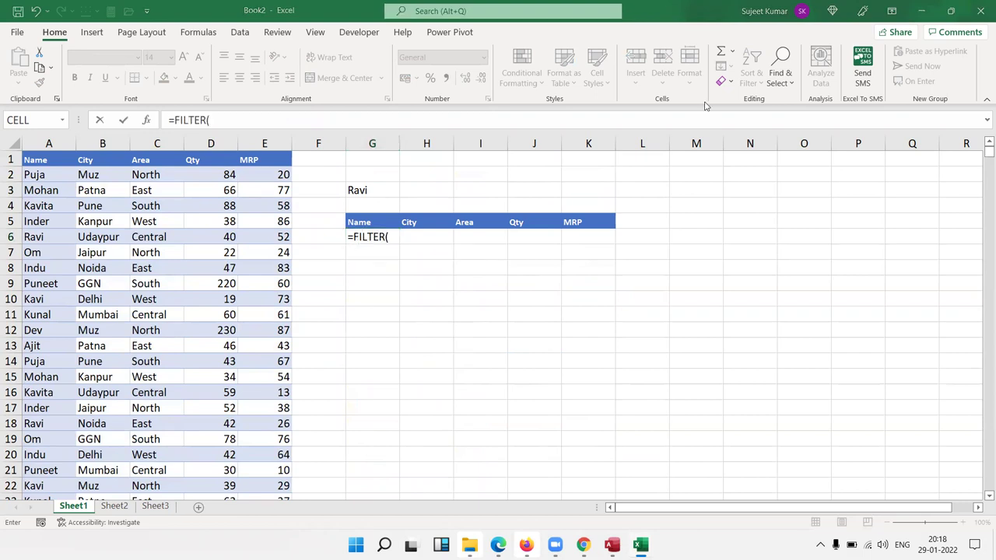
{"action": "left_click", "coordinate": [398, 237]}
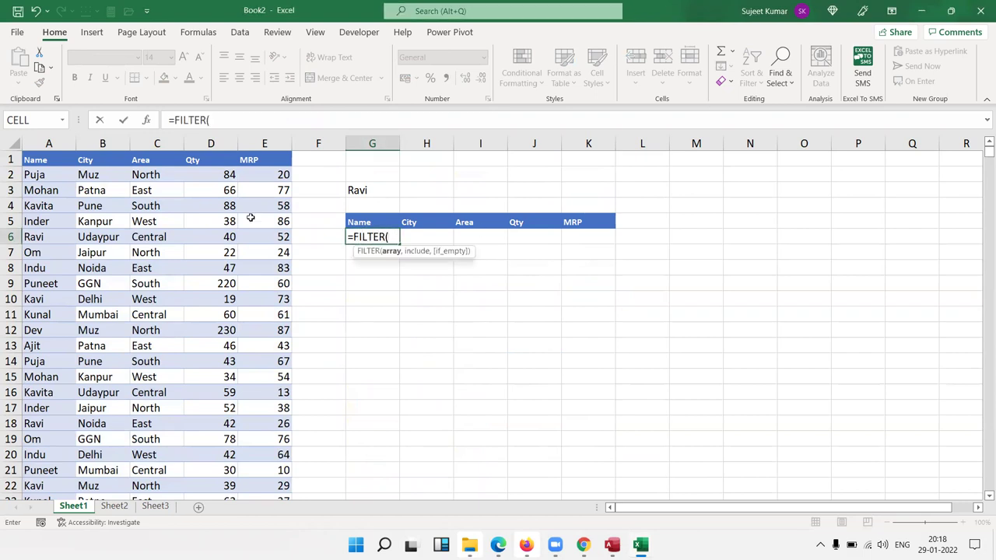
{"action": "left_click", "coordinate": [55, 166]}
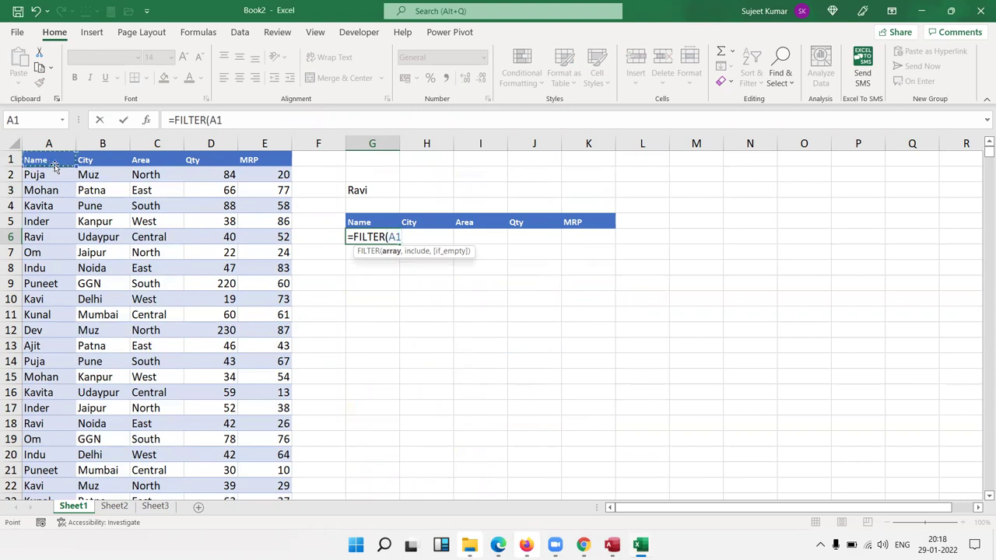
{"action": "key", "text": "ctrl+shift+Right"}
{"action": "key", "text": "ctrl+shift+Down"}
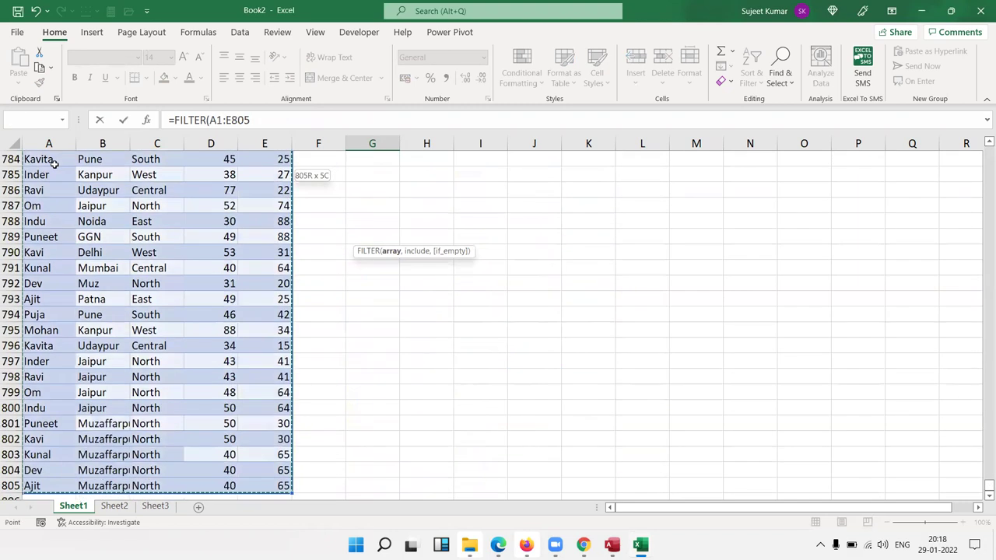
{"action": "type", "text": ","}
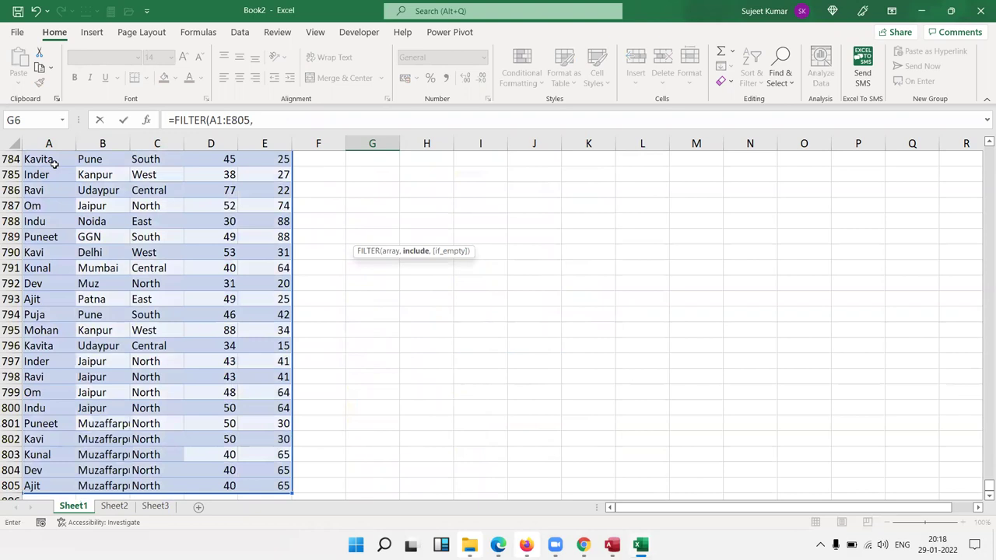
Finish the condition A1:A805=G3 so G6 spills all Ravi rows
{"action": "key", "text": "Up"}
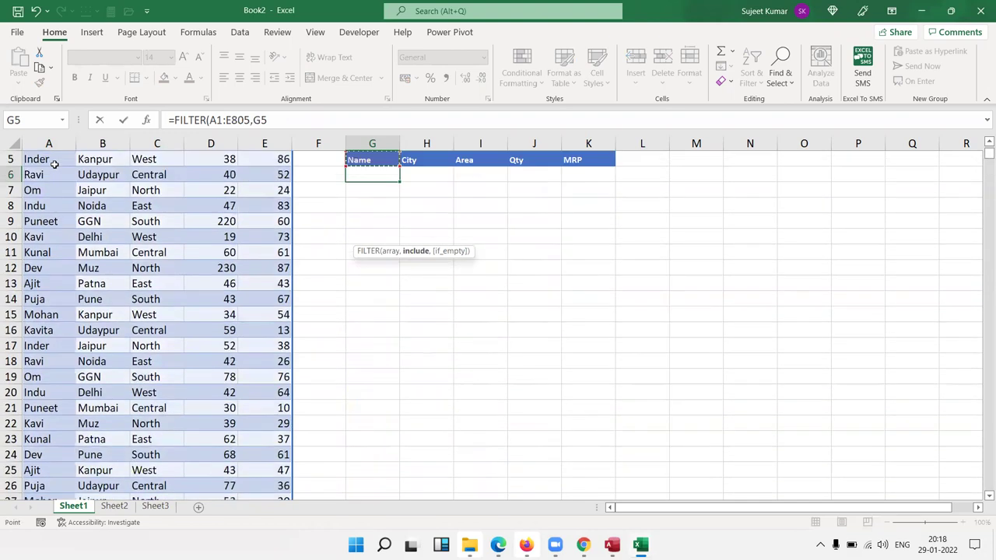
{"action": "key", "text": "Up"}
{"action": "key", "text": "Up"}
{"action": "key", "text": "Up"}
{"action": "key", "text": "Left"}
{"action": "key", "text": "Left"}
{"action": "key", "text": "Left"}
{"action": "key", "text": "Left"}
{"action": "key", "text": "Left"}
{"action": "key", "text": "Left"}
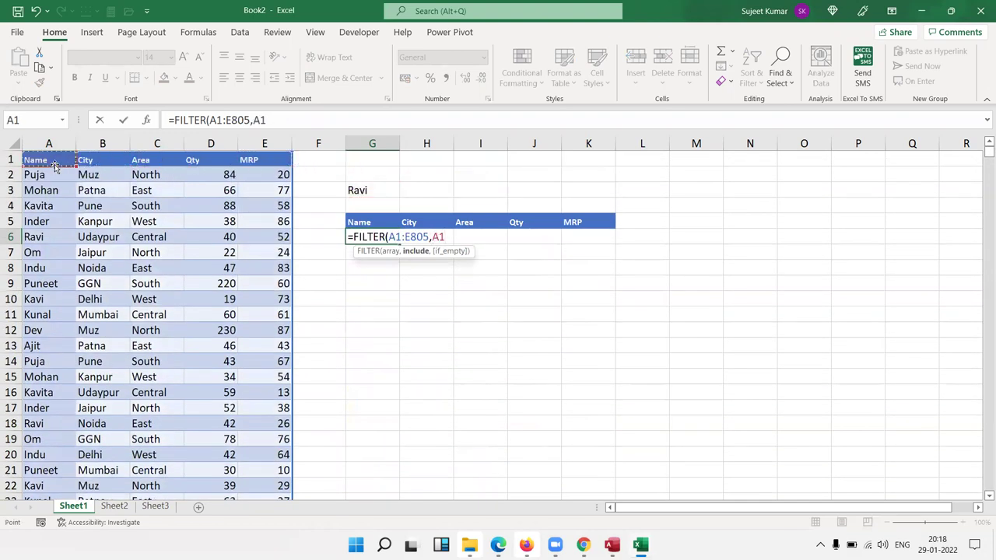
{"action": "key", "text": "ctrl+shift+Down"}
{"action": "type", "text": "="}
{"action": "key", "text": "Up"}
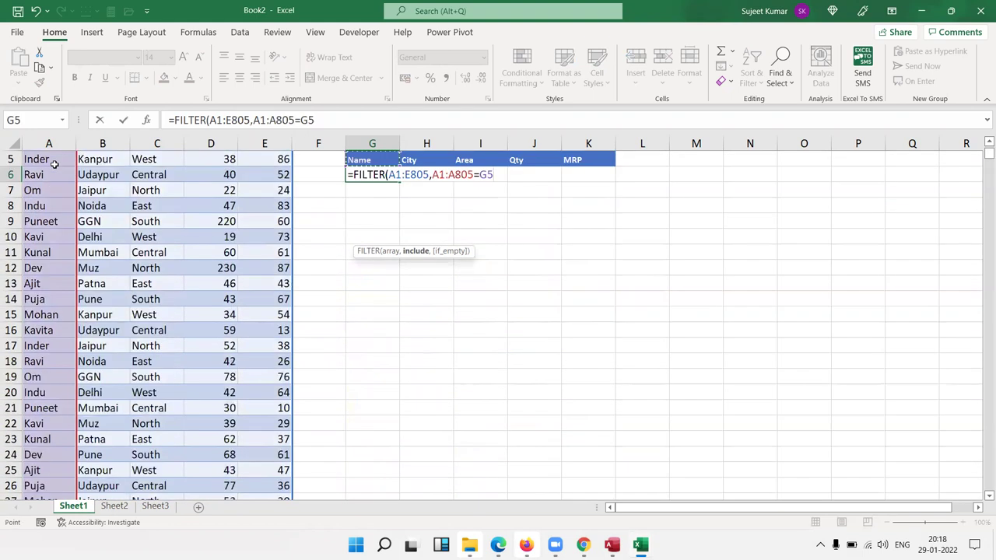
{"action": "key", "text": "Up"}
{"action": "key", "text": "Up"}
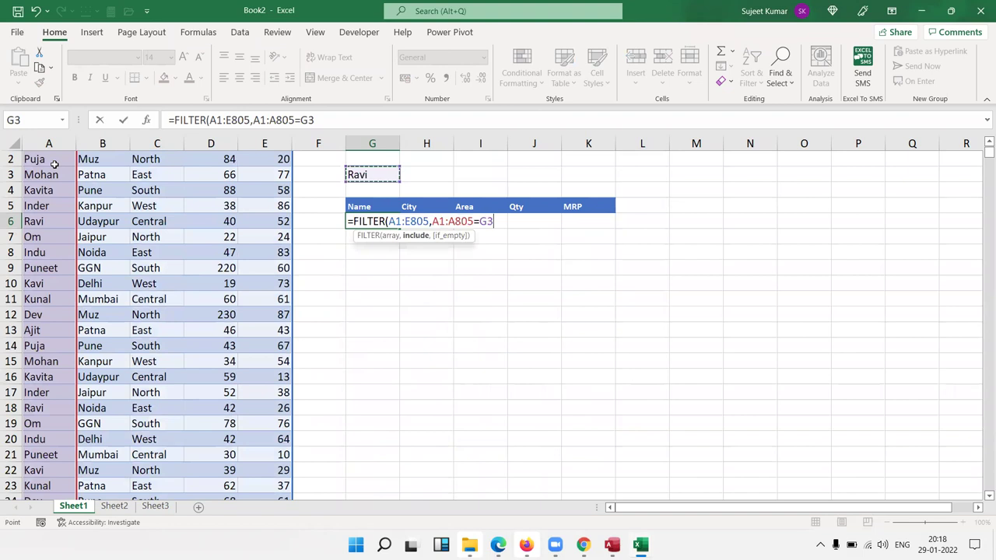
{"action": "key", "text": "Return"}
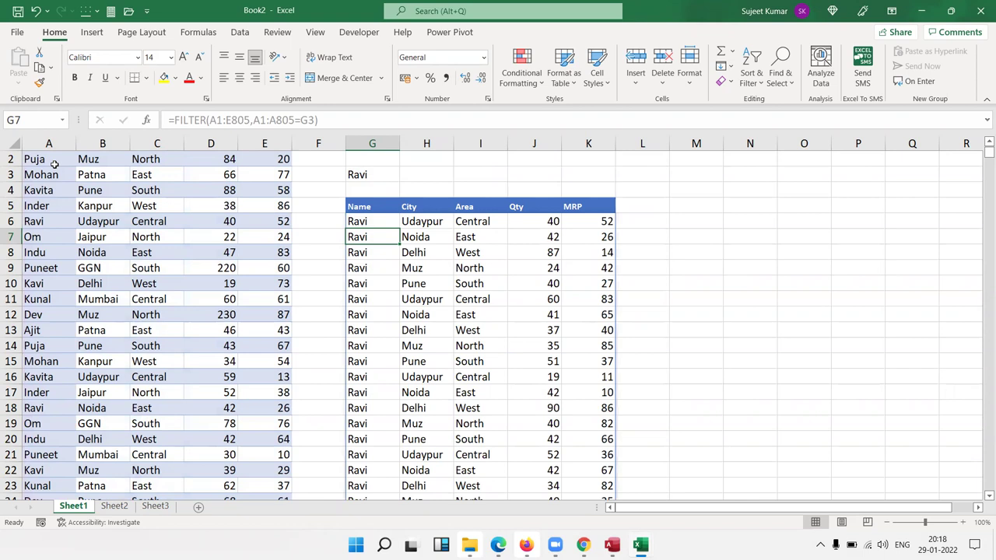
{"action": "key", "text": "Up"}
{"action": "key", "text": "Up"}
{"action": "key", "text": "Up"}
{"action": "key", "text": "Up"}
{"action": "key", "text": "Up"}
{"action": "key", "text": "Up"}
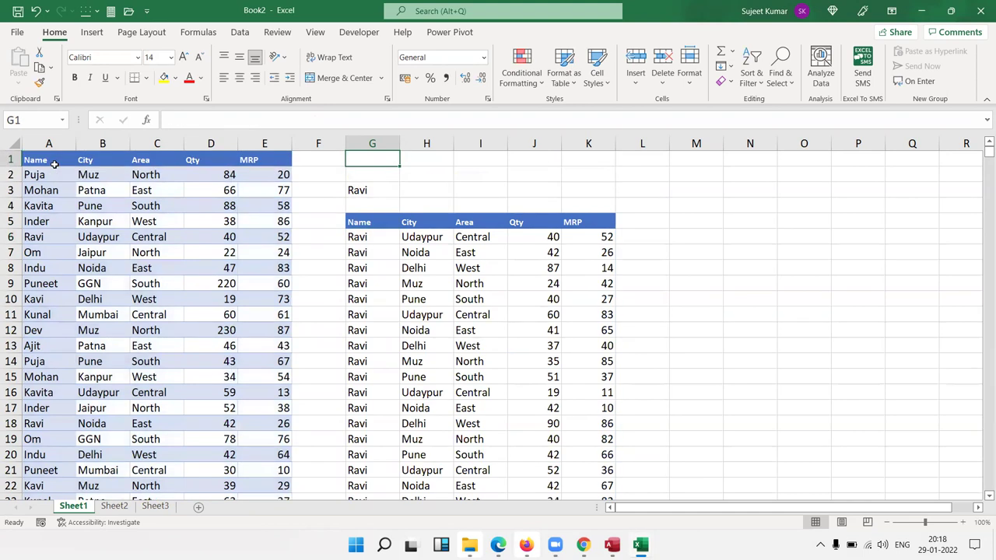
{"action": "key", "text": "Down"}
{"action": "key", "text": "Down"}
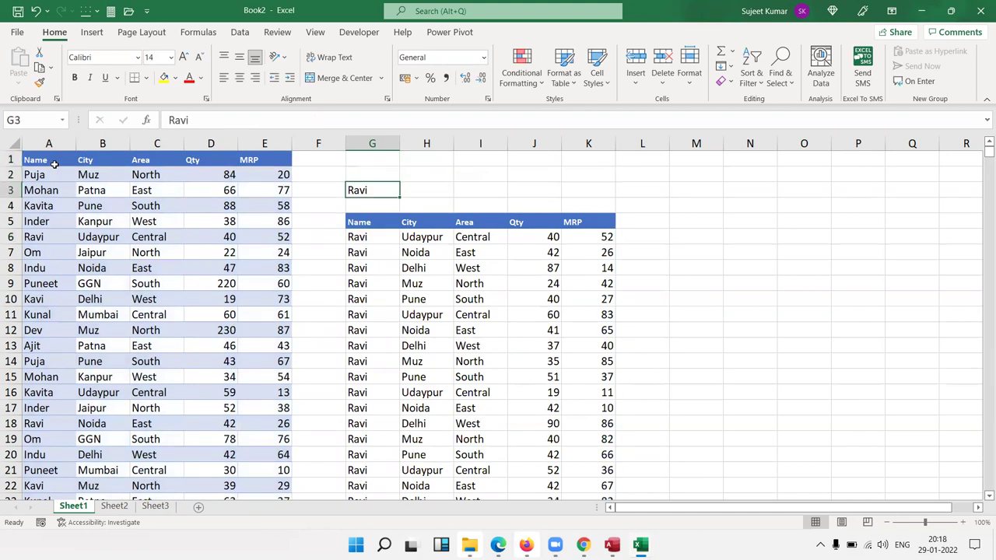
{"action": "key", "text": "Right"}
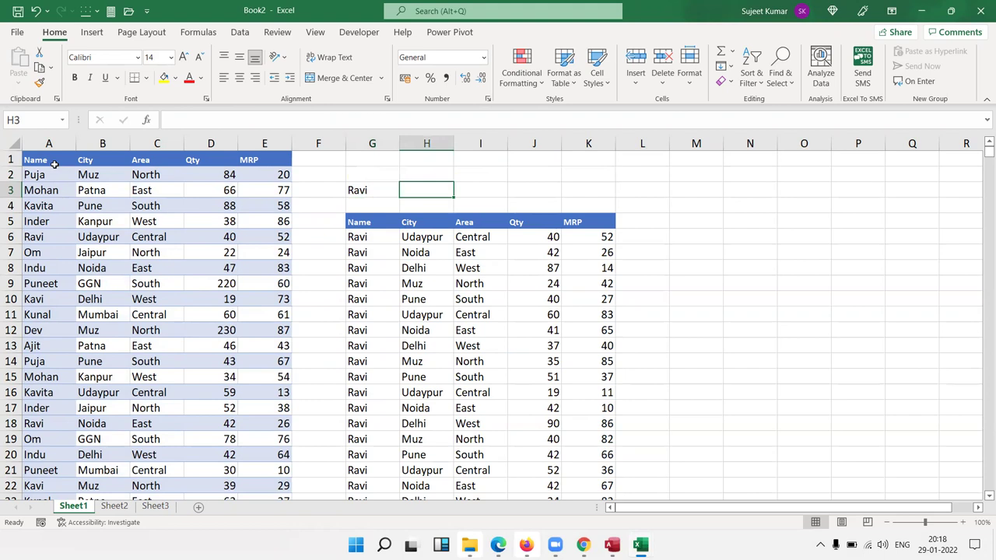
Enter om in H3 as the second name
{"action": "type", "text": "OM"}
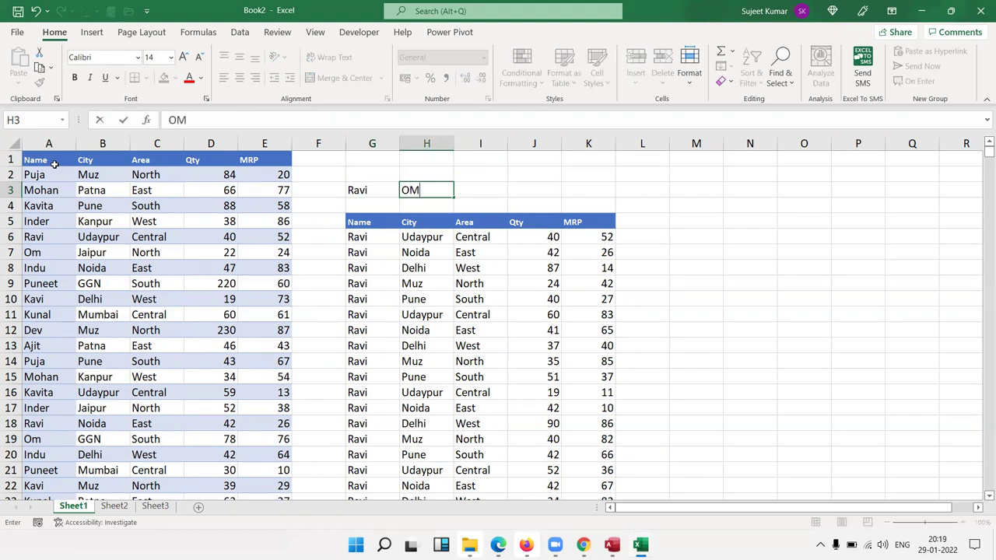
{"action": "key", "text": "BackSpace"}
{"action": "key", "text": "BackSpace"}
{"action": "type", "text": "om"}
{"action": "key", "text": "Return"}
Edit G6 to wrap A1:A805=G3 in brackets and append a plus sign
{"action": "key", "text": "Down"}
{"action": "key", "text": "Down"}
{"action": "key", "text": "Left"}
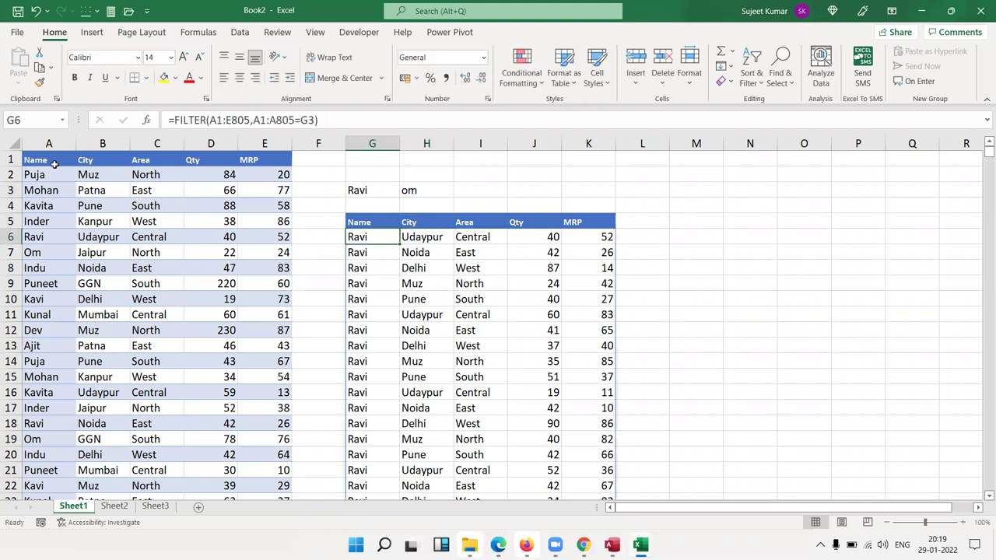
{"action": "key", "text": "F2"}
{"action": "key", "text": "Left"}
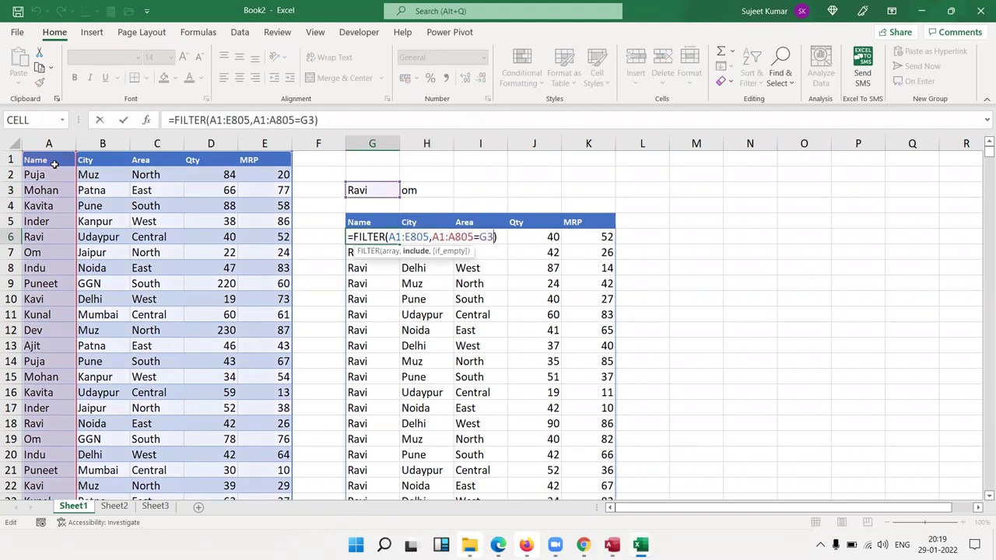
{"action": "type", "text": "+"}
{"action": "key", "text": "BackSpace"}
{"action": "key", "text": "Left"}
{"action": "key", "text": "Left"}
{"action": "key", "text": "Left"}
{"action": "key", "text": "Left"}
{"action": "key", "text": "Left"}
{"action": "key", "text": "Left"}
{"action": "type", "text": "("}
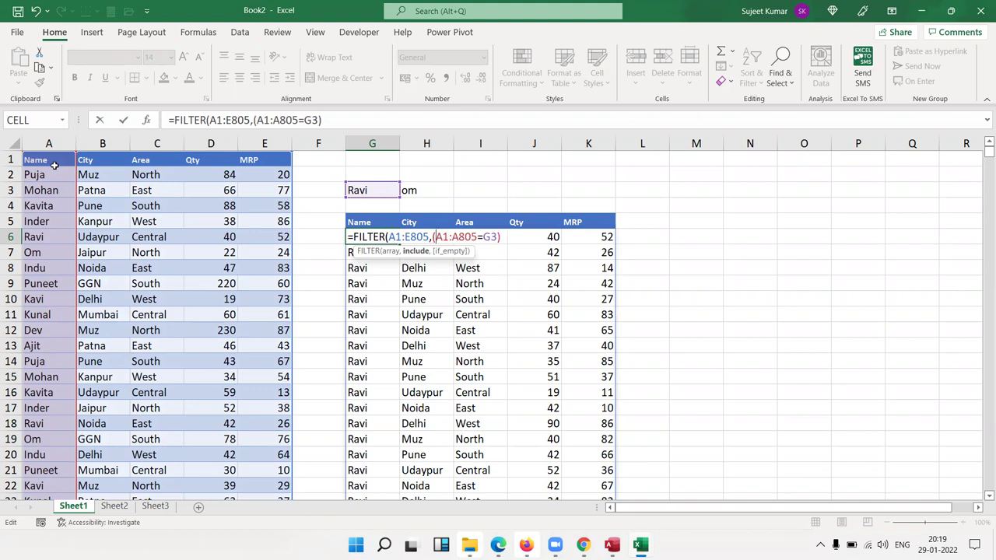
{"action": "key", "text": "End"}
{"action": "type", "text": "+)"}
Add A1:A805= as the start of the second condition
{"action": "left_click", "coordinate": [57, 162]}
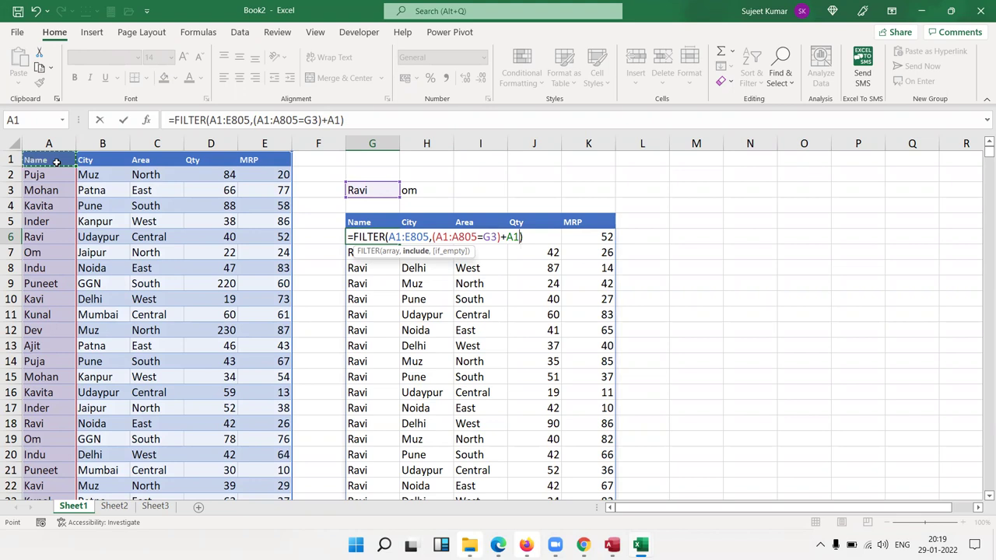
{"action": "key", "text": "ctrl+shift+Down"}
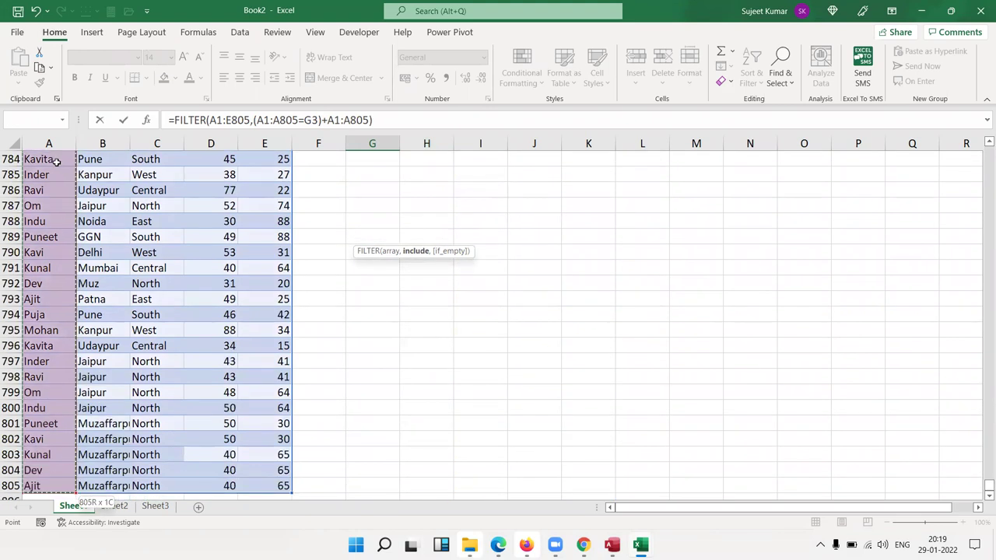
{"action": "type", "text": "="}
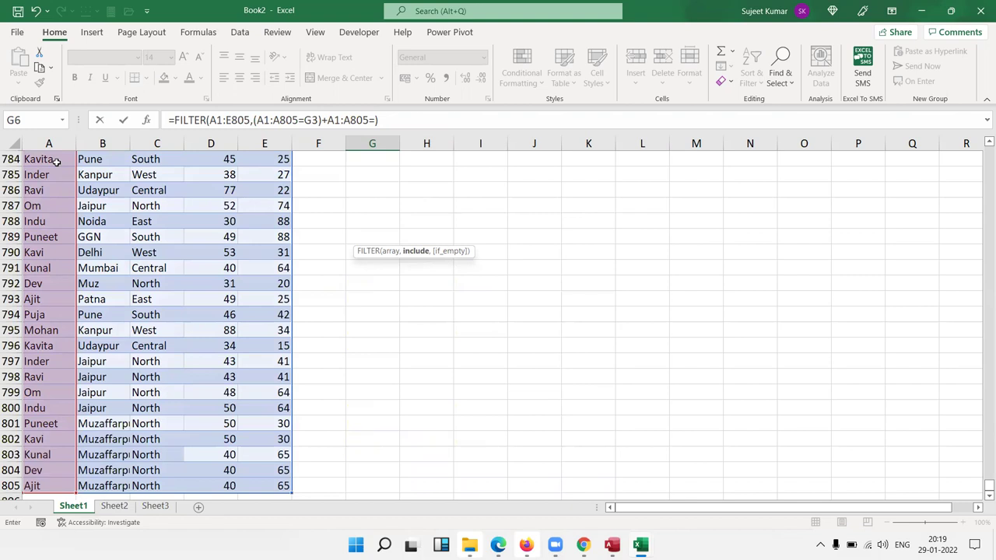
{"action": "scroll", "coordinate": [345, 185], "scroll_direction": "up", "scroll_amount": 5}
{"action": "scroll", "coordinate": [423, 207], "scroll_direction": "up", "scroll_amount": 6}
{"action": "scroll", "coordinate": [423, 208], "scroll_direction": "up", "scroll_amount": 20}
{"action": "scroll", "coordinate": [423, 207], "scroll_direction": "up", "scroll_amount": 17}
{"action": "scroll", "coordinate": [424, 204], "scroll_direction": "up", "scroll_amount": 10}
Compare against H3 and enter the formula, which returns #VALUE!
{"action": "left_click", "coordinate": [423, 203]}
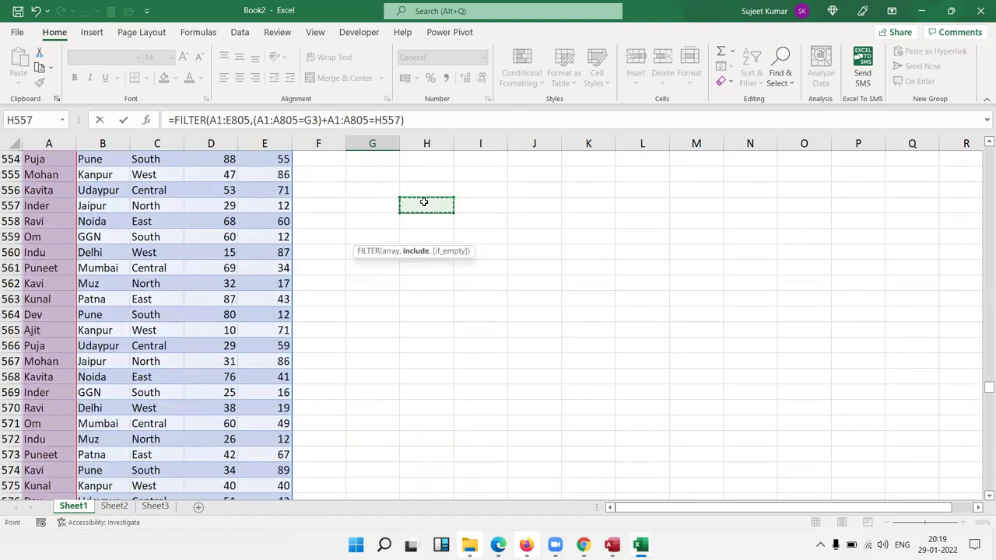
{"action": "scroll", "coordinate": [424, 201], "scroll_direction": "up", "scroll_amount": 4}
{"action": "key", "text": "Up"}
{"action": "key", "text": "Up"}
{"action": "key", "text": "Left"}
{"action": "key", "text": "Left"}
{"action": "key", "text": "Left"}
{"action": "key", "text": "Right"}
{"action": "key", "text": "ctrl+Up"}
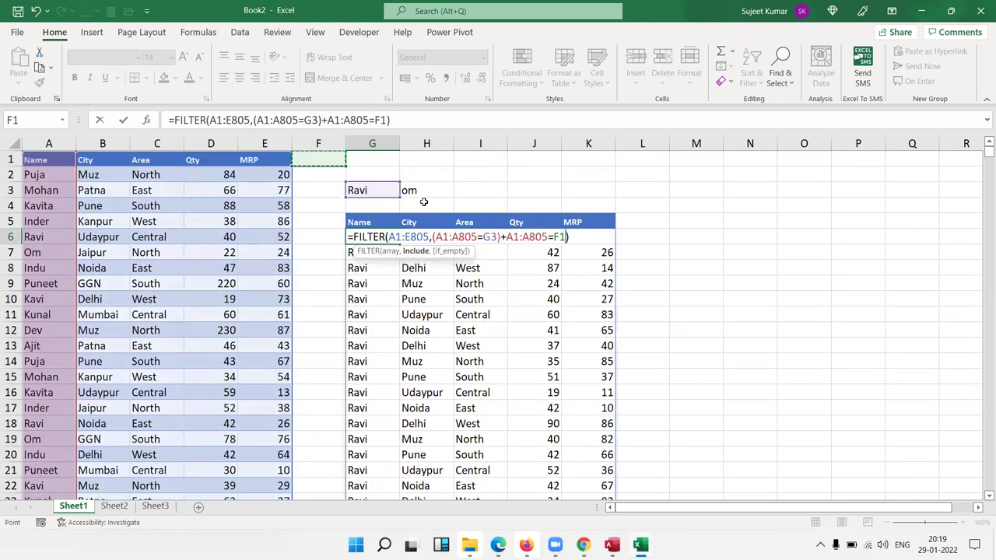
{"action": "key", "text": "Right"}
{"action": "key", "text": "Right"}
{"action": "key", "text": "Down"}
{"action": "key", "text": "Down"}
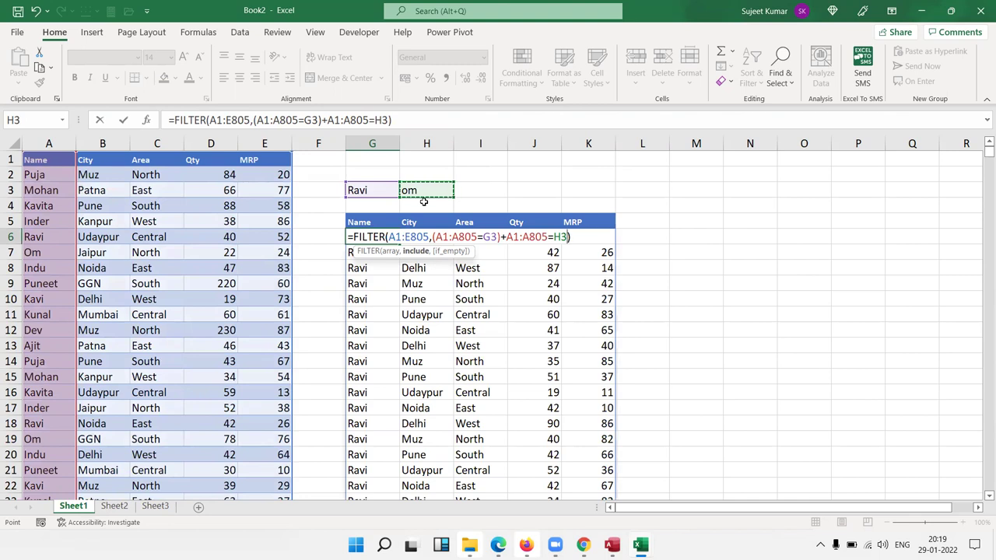
{"action": "key", "text": "Return"}
{"action": "key", "text": "Up"}
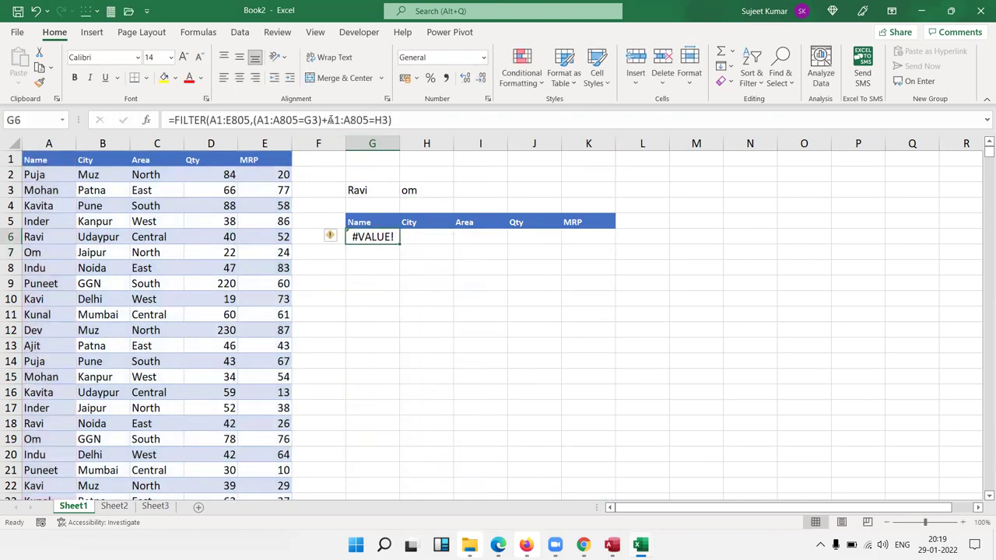
Wrap A1:A805=H3 in parentheses, giving =FILTER(A1:E805,(A1:A805=G3)+(A1:A805=H3))
{"action": "left_click", "coordinate": [329, 120]}
{"action": "type", "text": "("}
{"action": "key", "text": "Right"}
{"action": "key", "text": "Right"}
{"action": "key", "text": "Right"}
{"action": "key", "text": "Right"}
{"action": "key", "text": "Right"}
{"action": "key", "text": "Right"}
{"action": "key", "text": "Right"}
{"action": "key", "text": "Right"}
{"action": "key", "text": "Right"}
{"action": "key", "text": "Right"}
{"action": "type", "text": ")"}
{"action": "key", "text": "Return"}
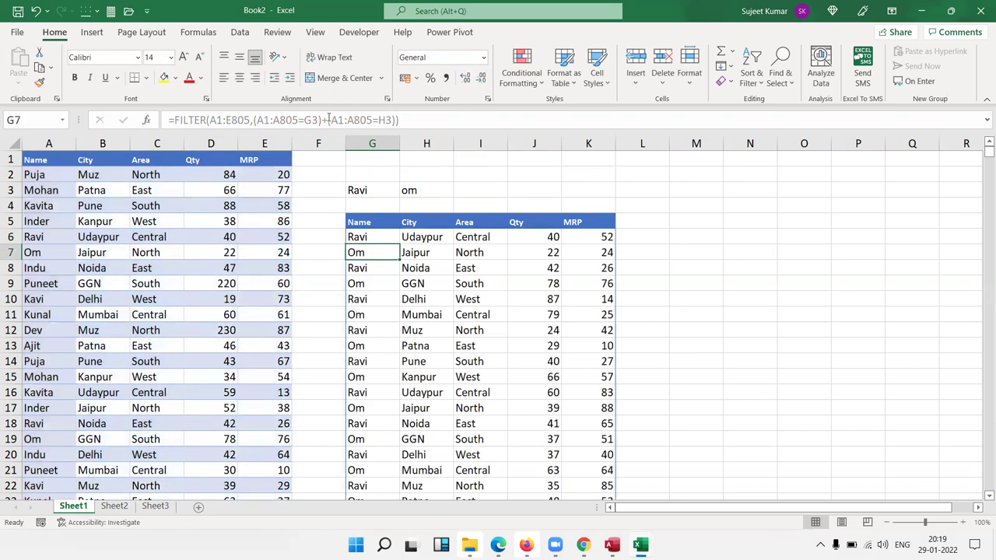
{"action": "key", "text": "Up"}
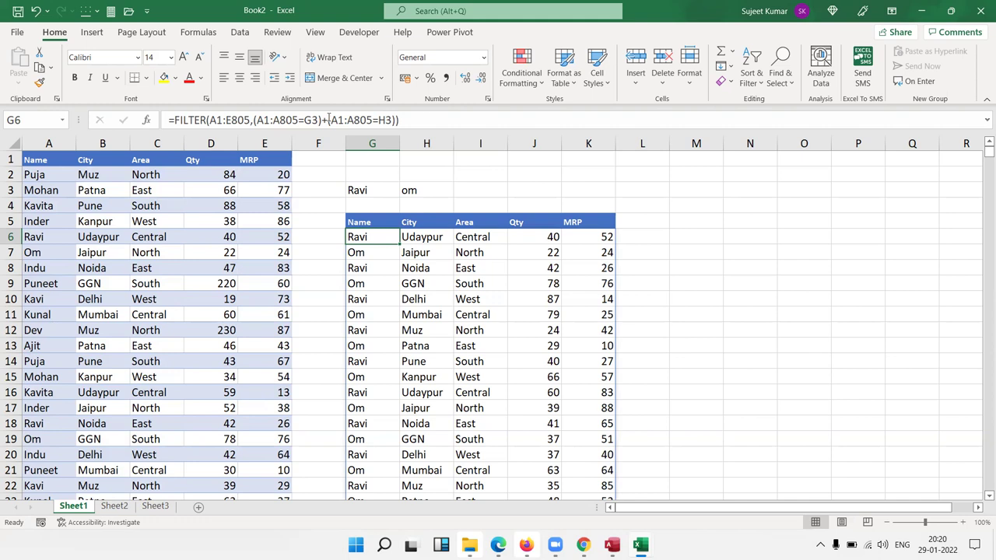
{"action": "key", "text": "Up"}
{"action": "key", "text": "Up"}
{"action": "key", "text": "Up"}
{"action": "key", "text": "Up"}
{"action": "key", "text": "Up"}
Enter Qty limits 50 in G2 and 80 in H2
{"action": "key", "text": "Down"}
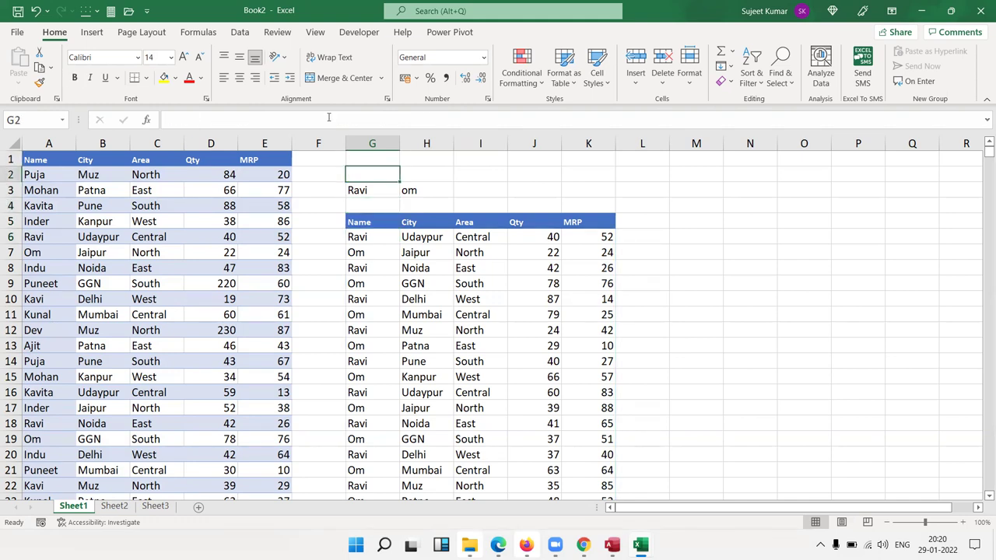
{"action": "type", "text": "50"}
{"action": "key", "text": "Right"}
{"action": "key", "text": "Right"}
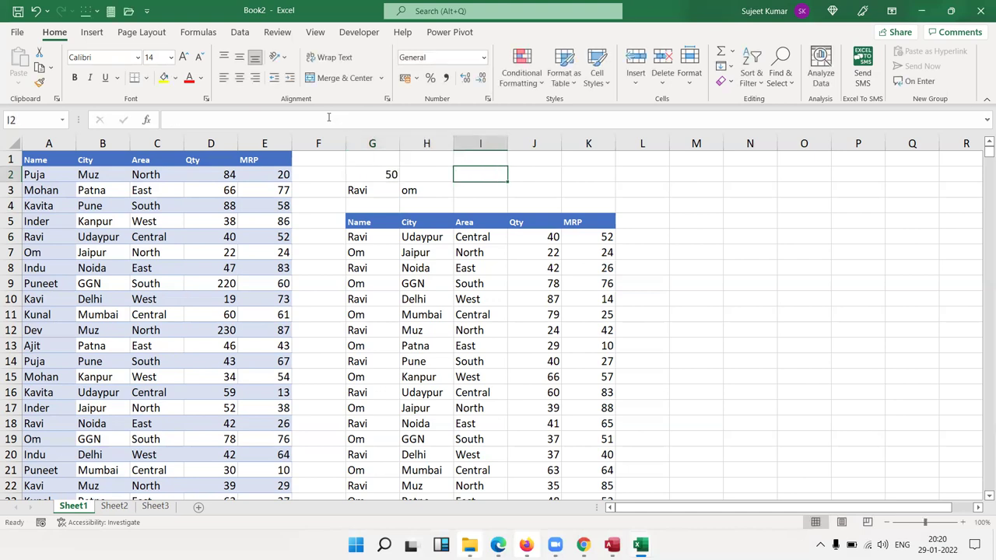
{"action": "key", "text": "Left"}
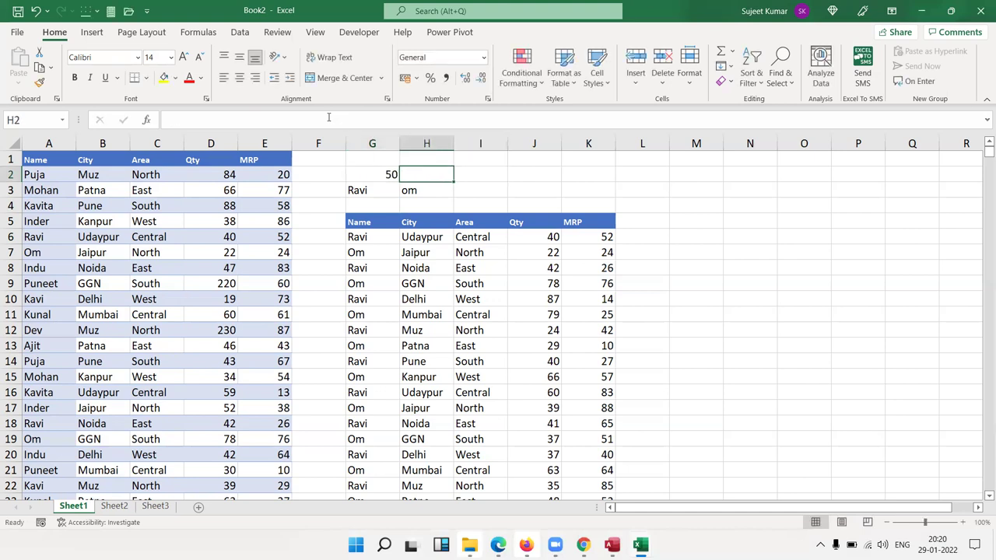
{"action": "type", "text": "80"}
{"action": "key", "text": "Return"}
Replace G6's name conditions with the Qty condition D1:D805>= the lower limit
{"action": "key", "text": "Down"}
{"action": "key", "text": "Down"}
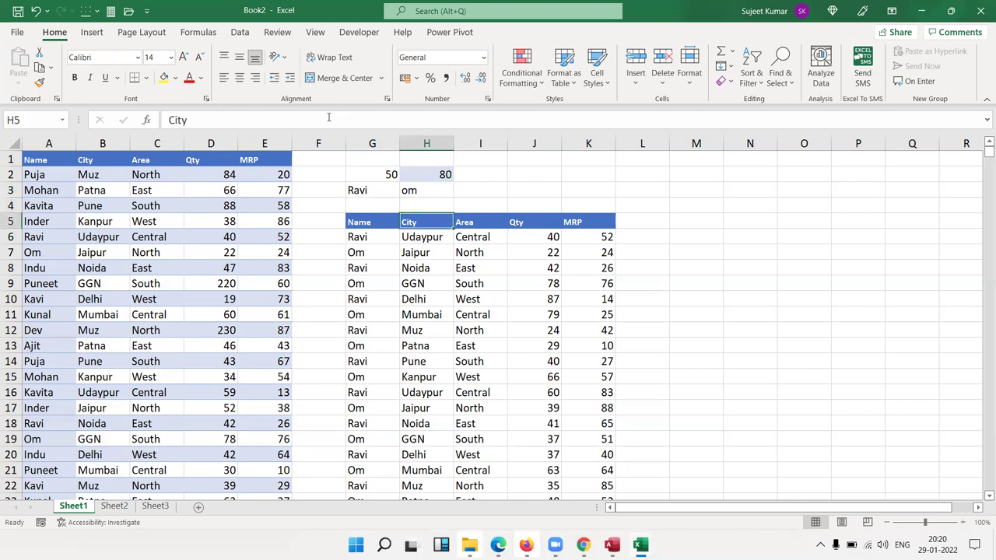
{"action": "key", "text": "Down"}
{"action": "key", "text": "Left"}
{"action": "left_click", "coordinate": [328, 120]}
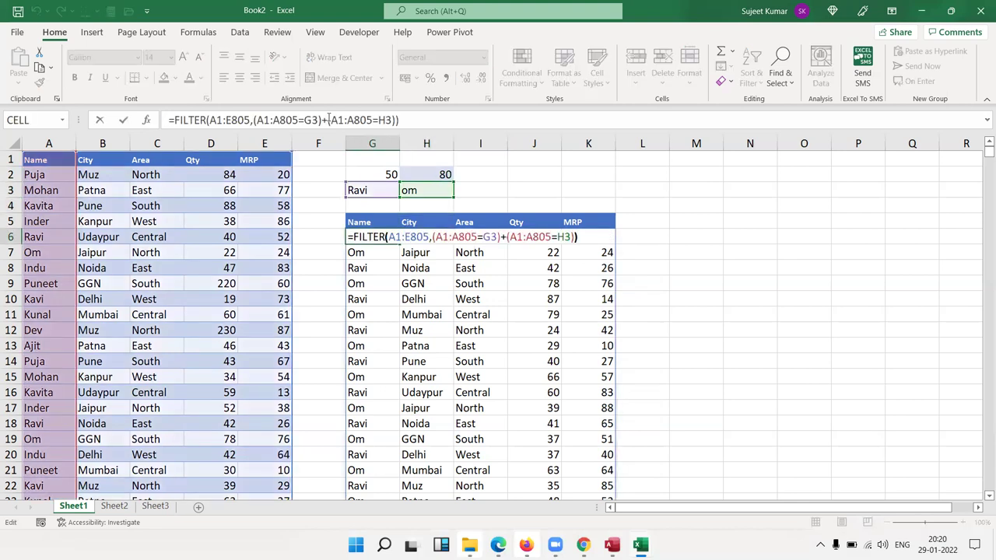
{"action": "key", "text": "Left"}
{"action": "key", "text": "Left"}
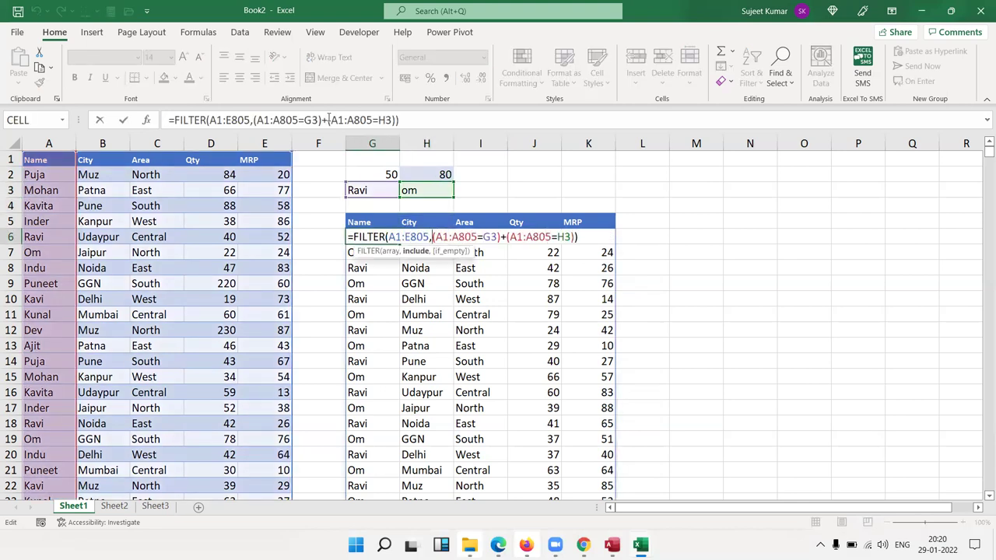
{"action": "key", "text": "Delete"}
{"action": "key", "text": "Delete"}
{"action": "key", "text": "Delete"}
{"action": "key", "text": "Delete"}
{"action": "key", "text": "Delete"}
{"action": "key", "text": "Delete"}
{"action": "key", "text": "Delete"}
{"action": "key", "text": "Delete"}
{"action": "key", "text": "Delete"}
{"action": "key", "text": "Delete"}
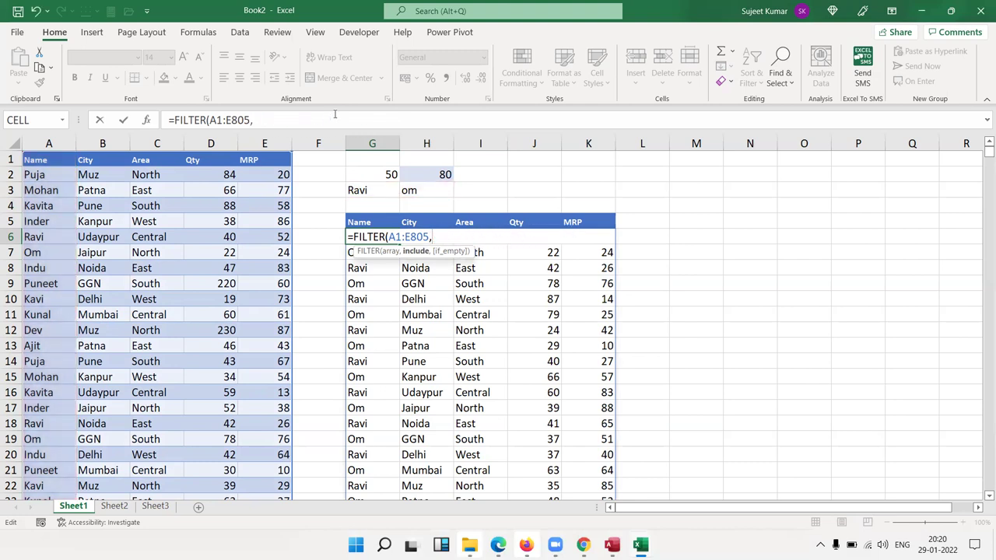
{"action": "left_click", "coordinate": [208, 169]}
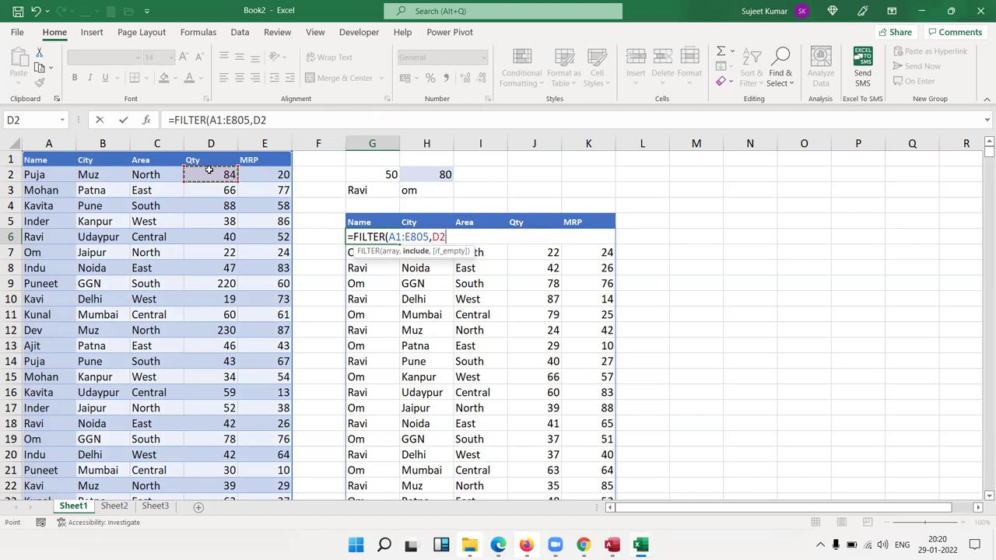
{"action": "key", "text": "Up"}
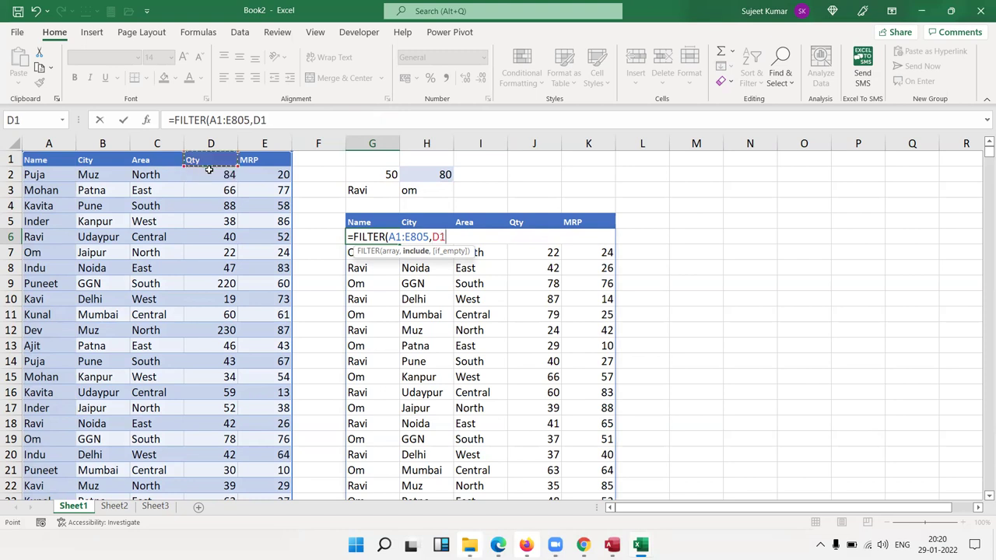
{"action": "key", "text": "ctrl+shift+Down"}
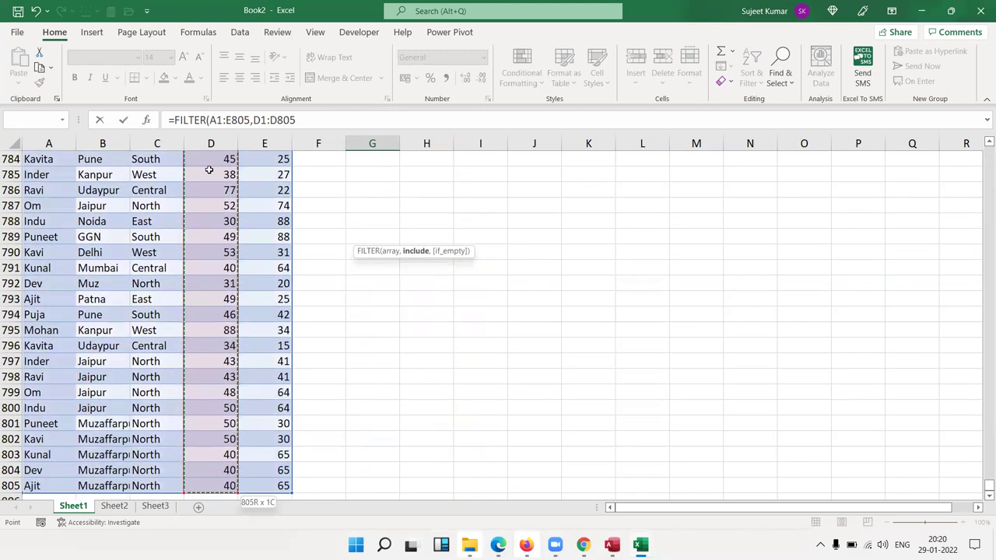
{"action": "type", "text": ">="}
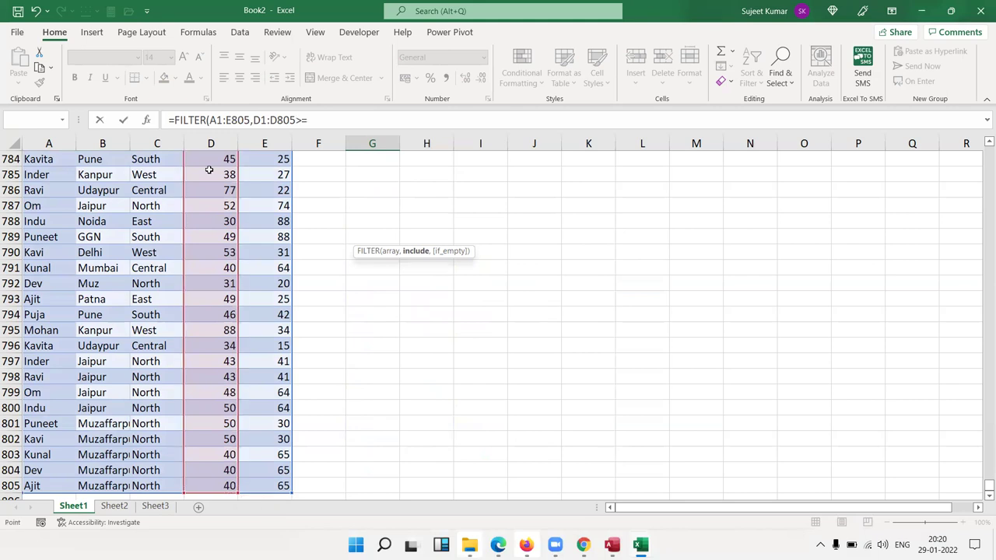
{"action": "key", "text": "Up"}
{"action": "key", "text": "Up"}
{"action": "key", "text": "Up"}
{"action": "key", "text": "Up"}
{"action": "key", "text": "Up"}
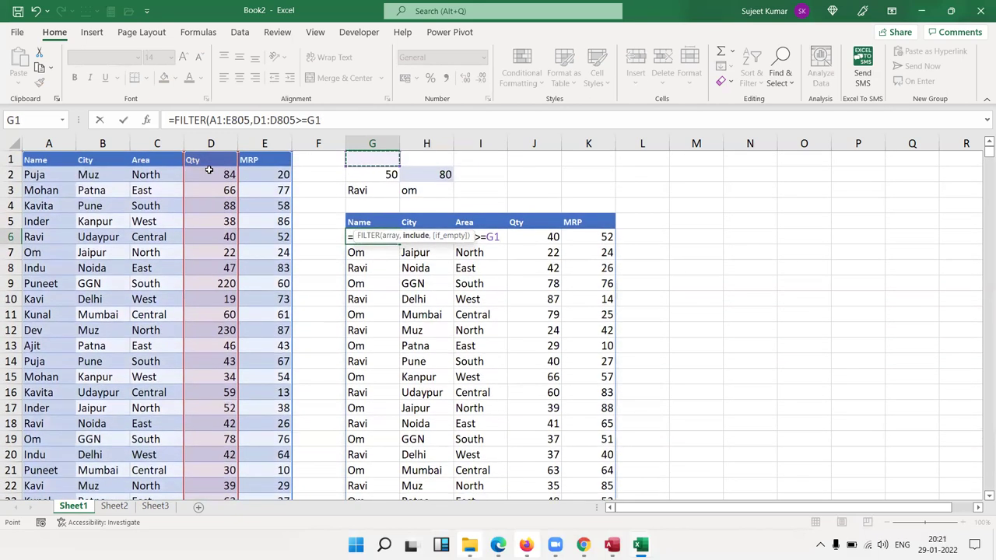
{"action": "key", "text": "Down"}
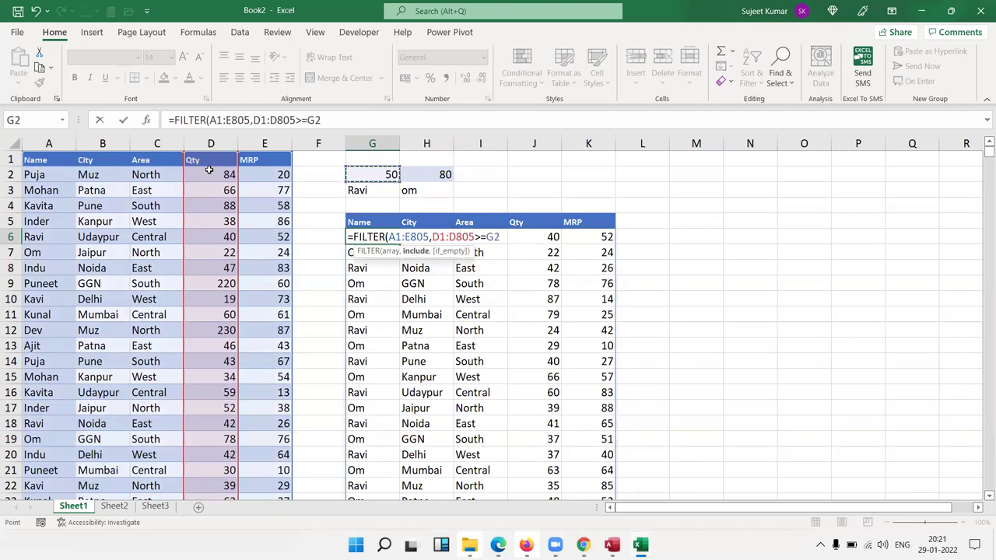
Complete the lower-limit condition (D1:D805>=G2) in G6's formula and append * for a second condition
{"action": "left_click", "coordinate": [251, 119]}
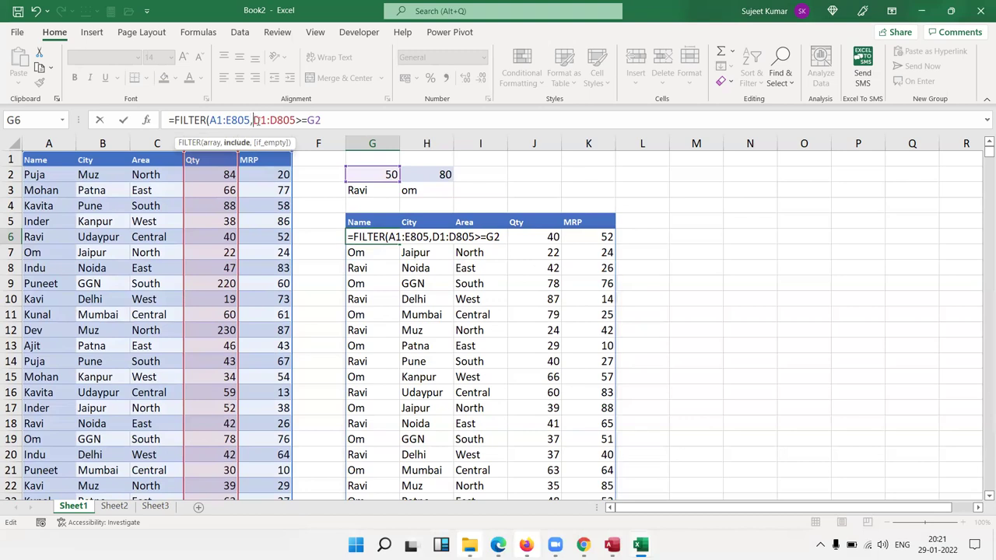
{"action": "type", "text": "("}
{"action": "left_click", "coordinate": [340, 117]}
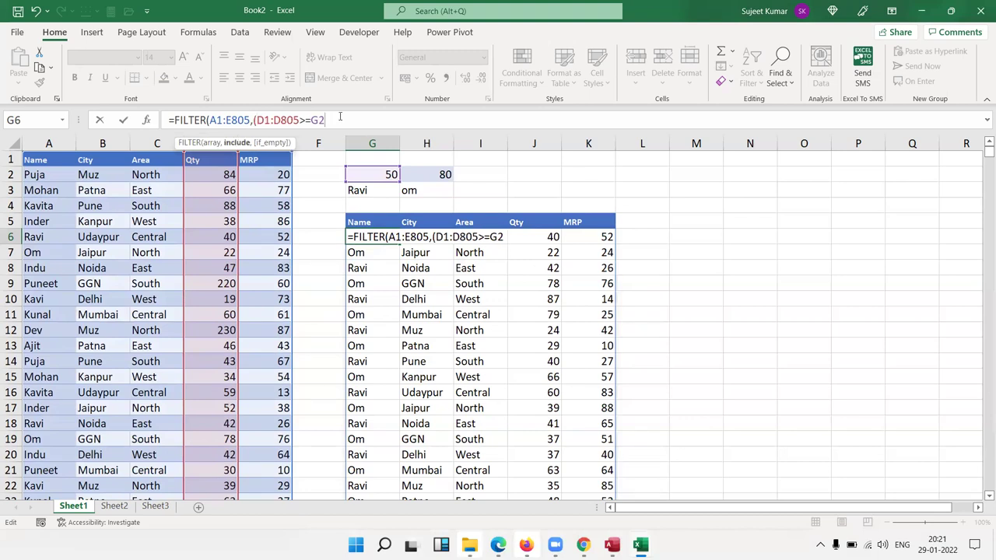
{"action": "type", "text": "_)"}
{"action": "key", "text": "BackSpace"}
{"action": "key", "text": "BackSpace"}
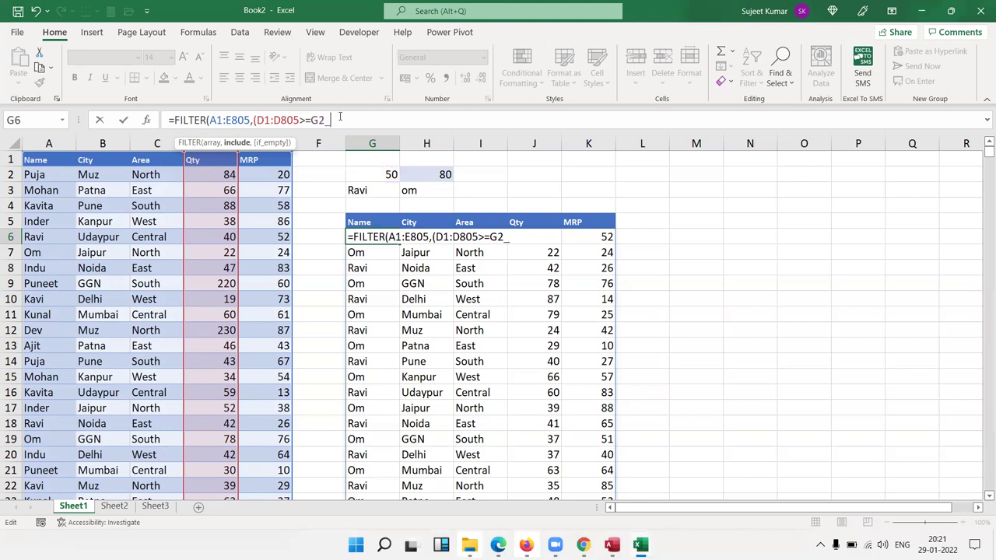
{"action": "type", "text": ")"}
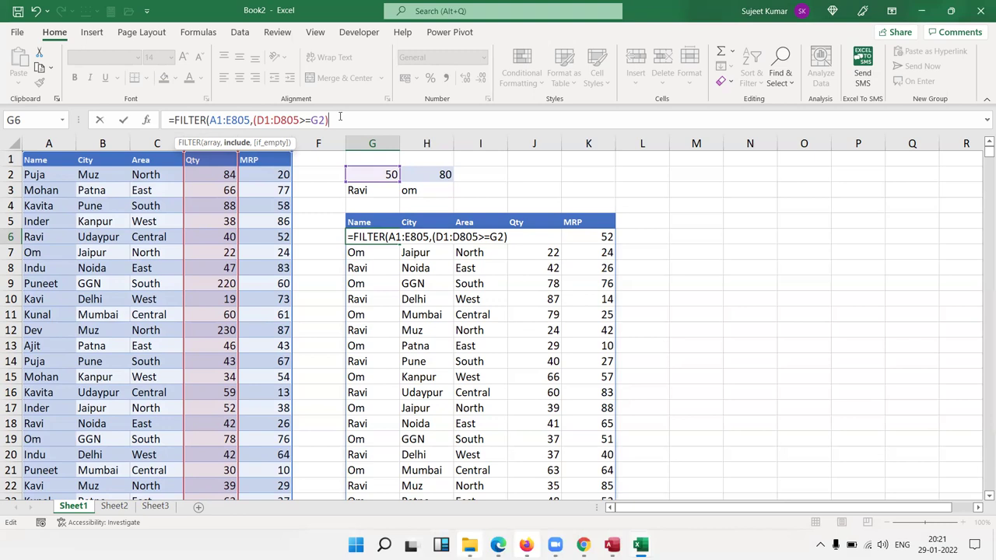
{"action": "type", "text": "*"}
Add the second condition comparing the Qty column D1:D805 <= the upper limit in H2
{"action": "left_click", "coordinate": [219, 161]}
{"action": "key", "text": "ctrl+shift+Down"}
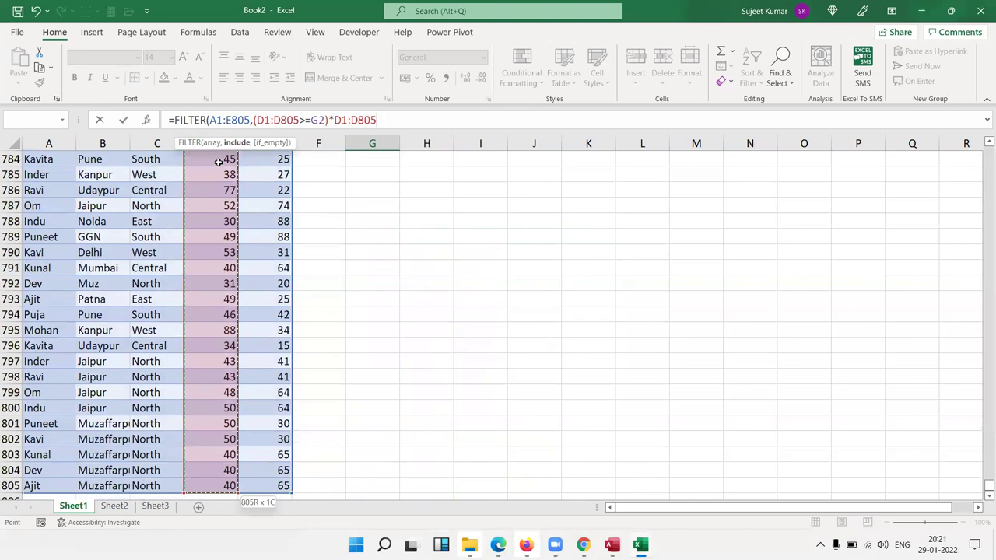
{"action": "type", "text": "<="}
{"action": "scroll", "coordinate": [332, 216], "scroll_direction": "up", "scroll_amount": 2}
{"action": "scroll", "coordinate": [360, 218], "scroll_direction": "up", "scroll_amount": 20}
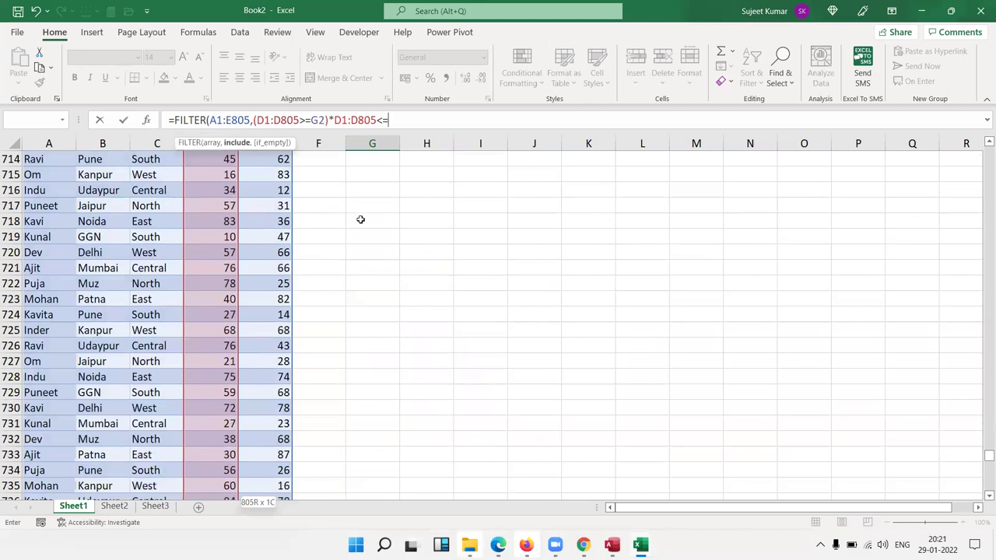
{"action": "left_click", "coordinate": [361, 220]}
{"action": "key", "text": "Left"}
{"action": "key", "text": "ctrl+Up"}
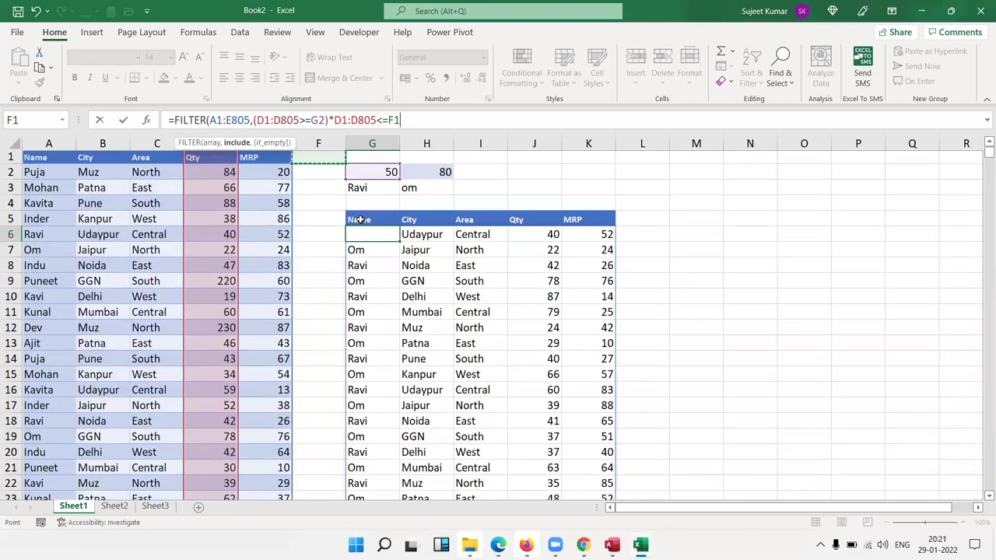
{"action": "key", "text": "Right"}
{"action": "key", "text": "Right"}
{"action": "key", "text": "Right"}
{"action": "key", "text": "Down"}
{"action": "key", "text": "Left"}
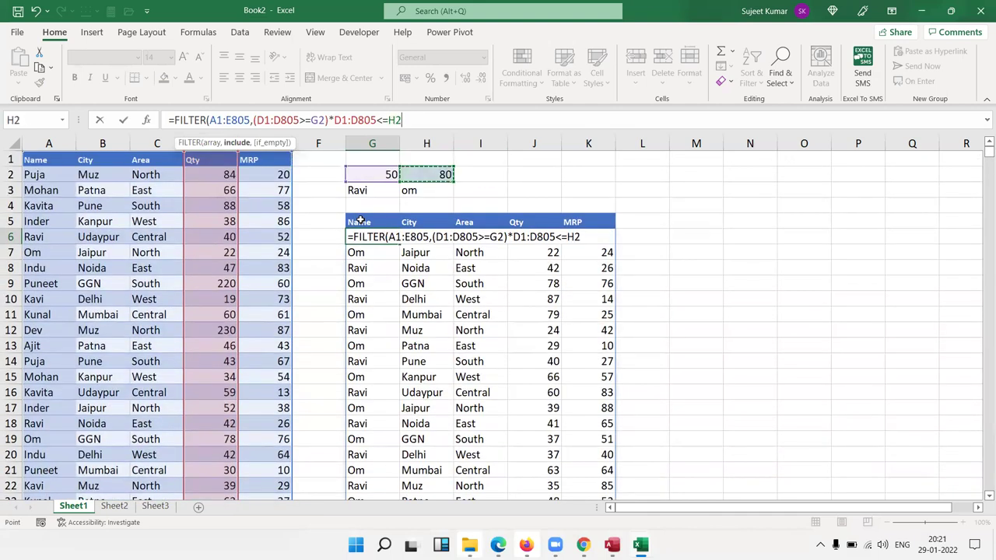
Parenthesize the second condition and commit =FILTER(A1:E805,(D1:D805>=G2)*(D1:D805<=H2)), spilling Qty 50–80 rows
{"action": "left_click", "coordinate": [330, 120]}
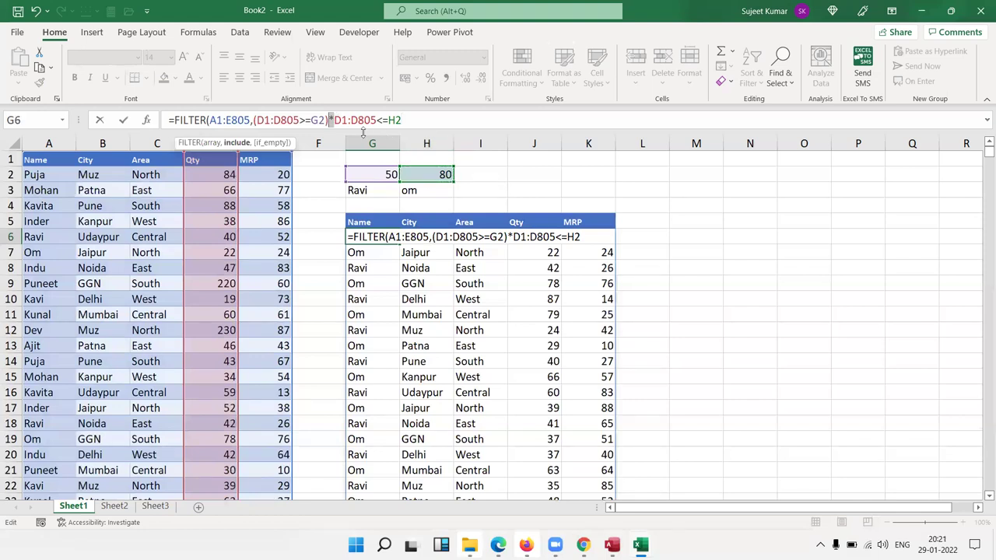
{"action": "key", "text": "Home"}
{"action": "key", "text": "Right"}
{"action": "key", "text": "Right"}
{"action": "key", "text": "Right"}
{"action": "key", "text": "Right"}
{"action": "key", "text": "Right"}
{"action": "key", "text": "Right"}
{"action": "key", "text": "Right"}
{"action": "key", "text": "Right"}
{"action": "key", "text": "Right"}
{"action": "key", "text": "Right"}
{"action": "key", "text": "shift+Left"}
{"action": "type", "text": "("}
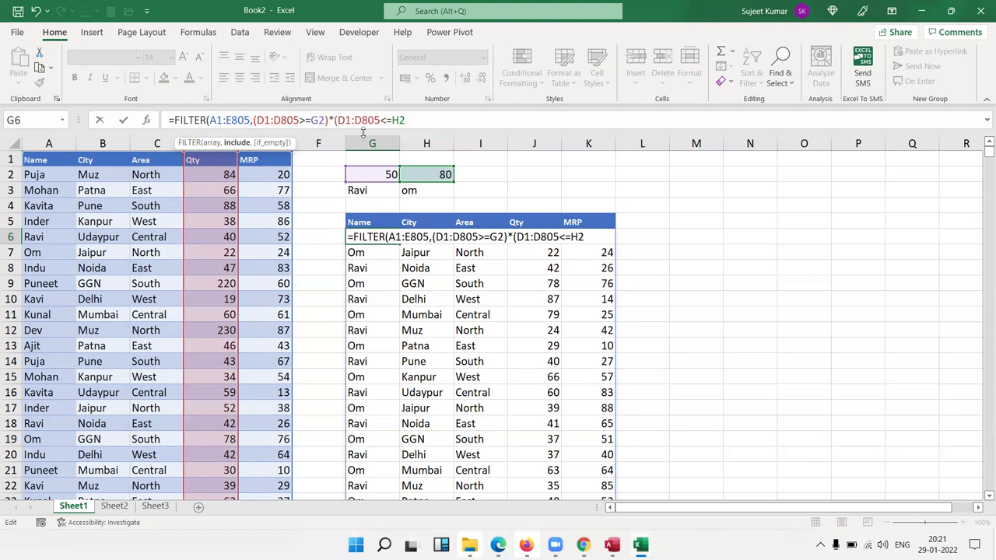
{"action": "key", "text": "Right"}
{"action": "key", "text": "Right"}
{"action": "key", "text": "Right"}
{"action": "key", "text": "Right"}
{"action": "key", "text": "Right"}
{"action": "key", "text": "Right"}
{"action": "type", "text": ")"}
{"action": "key", "text": "Return"}
{"action": "key", "text": "Return"}
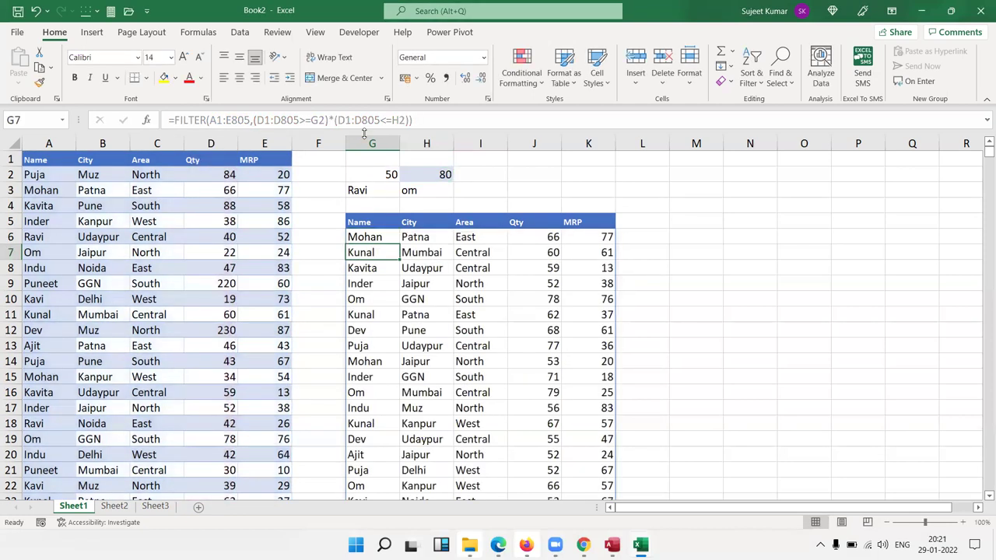
{"action": "key", "text": "Up"}
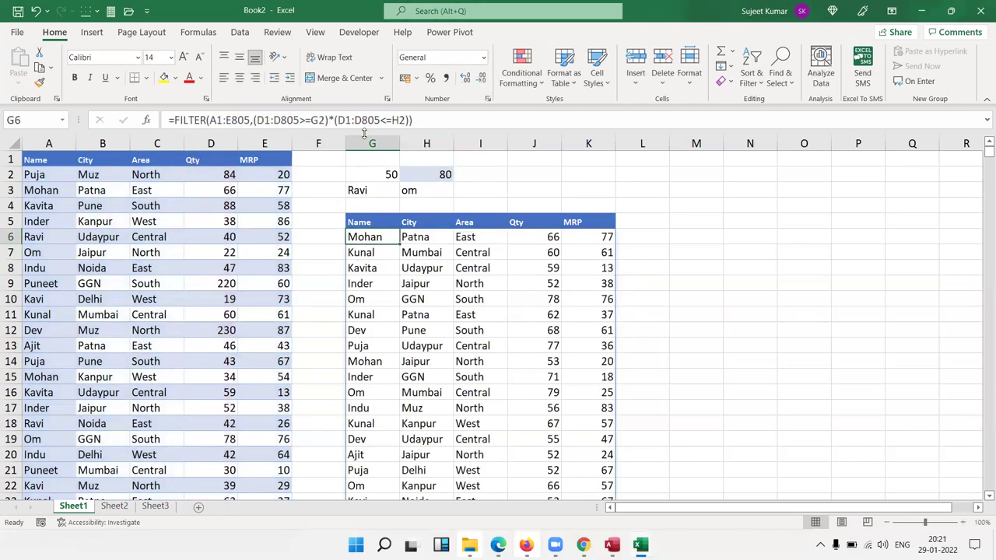